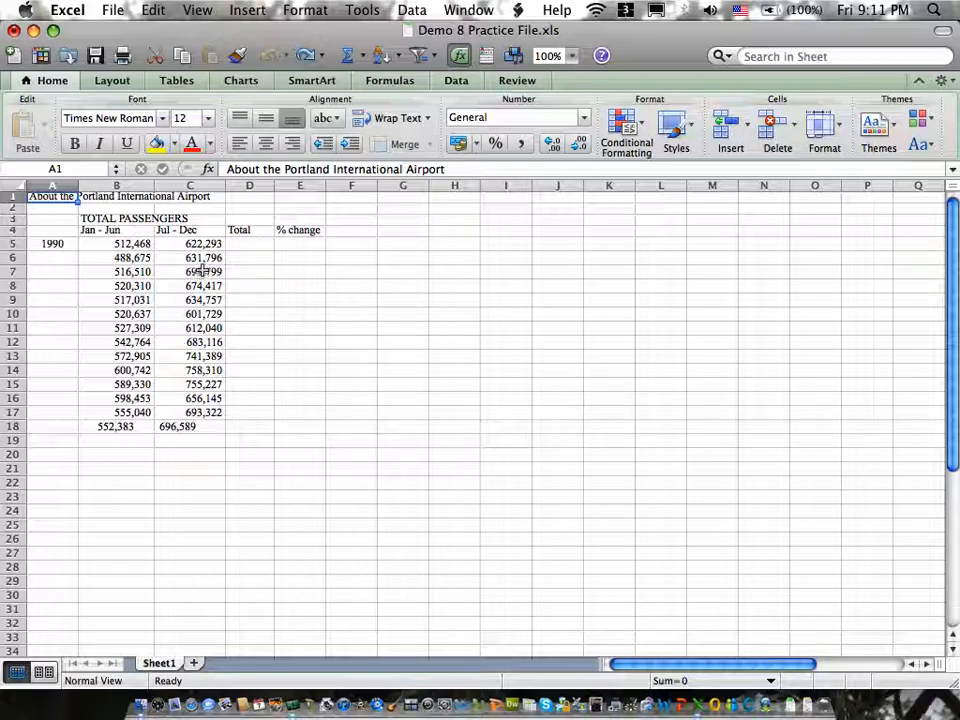
# - Merge and center the title "About the Portland International Airport" across cells A1 to F1
pyautogui.moveTo(55, 197); pyautogui.dragTo(238, 196)
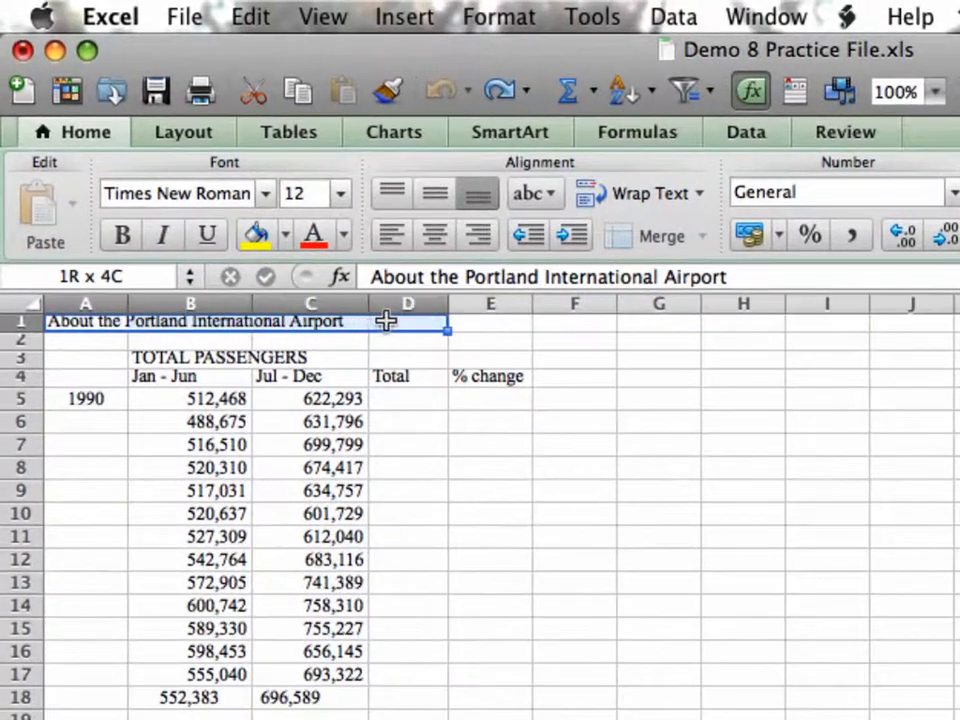
pyautogui.moveTo(386, 320); pyautogui.dragTo(538, 330)
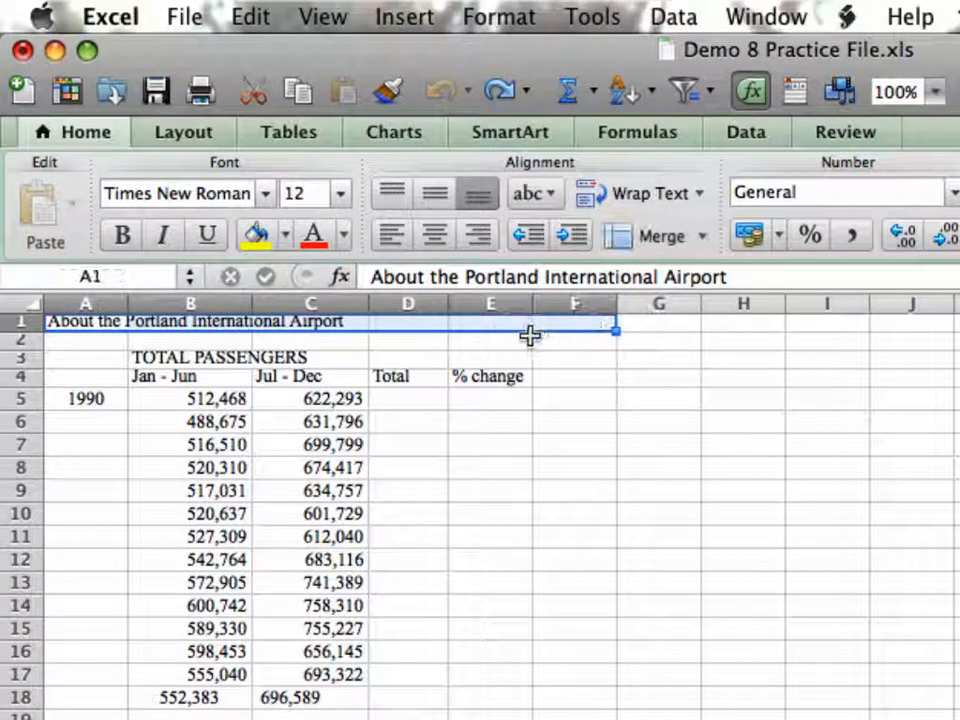
pyautogui.click(703, 236)
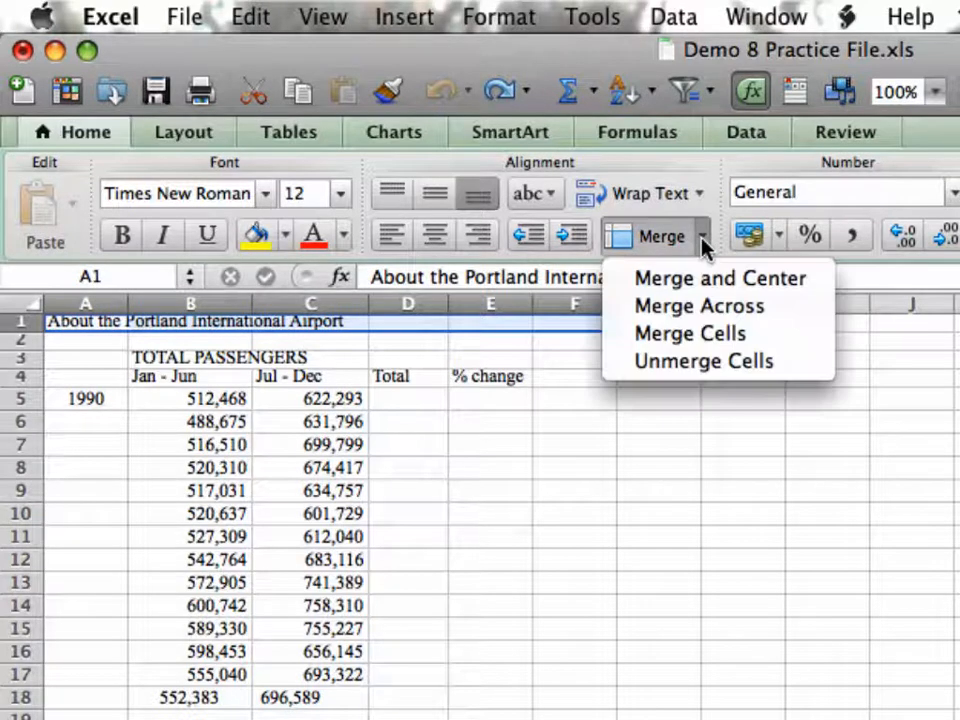
pyautogui.click(697, 279)
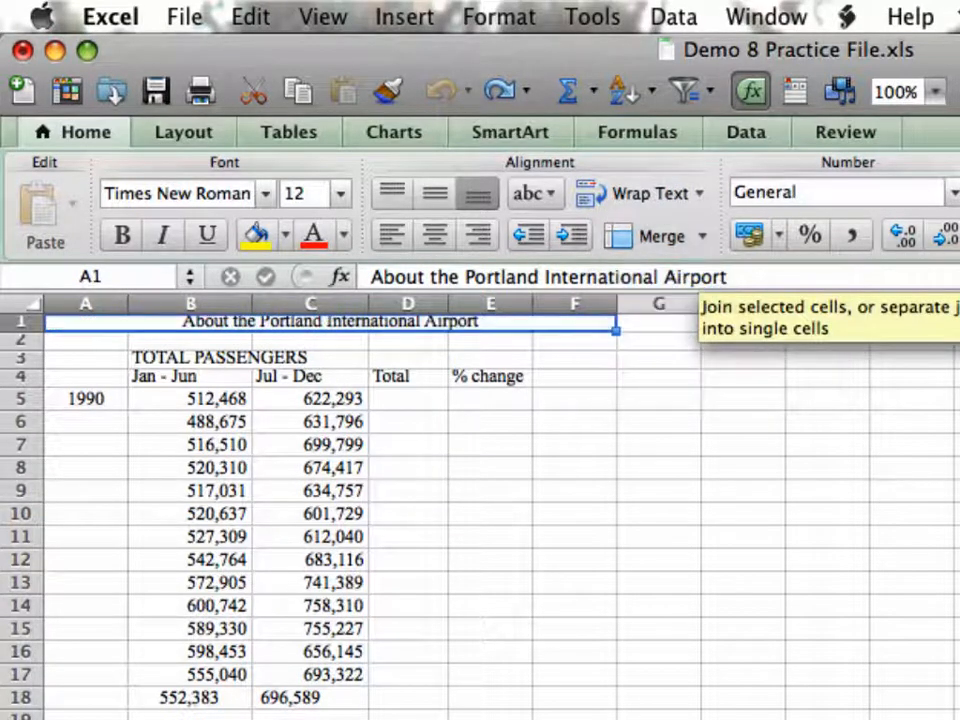
# - Set the merged title in row 1 to the Apple Casual font at size 18
pyautogui.click(266, 196)
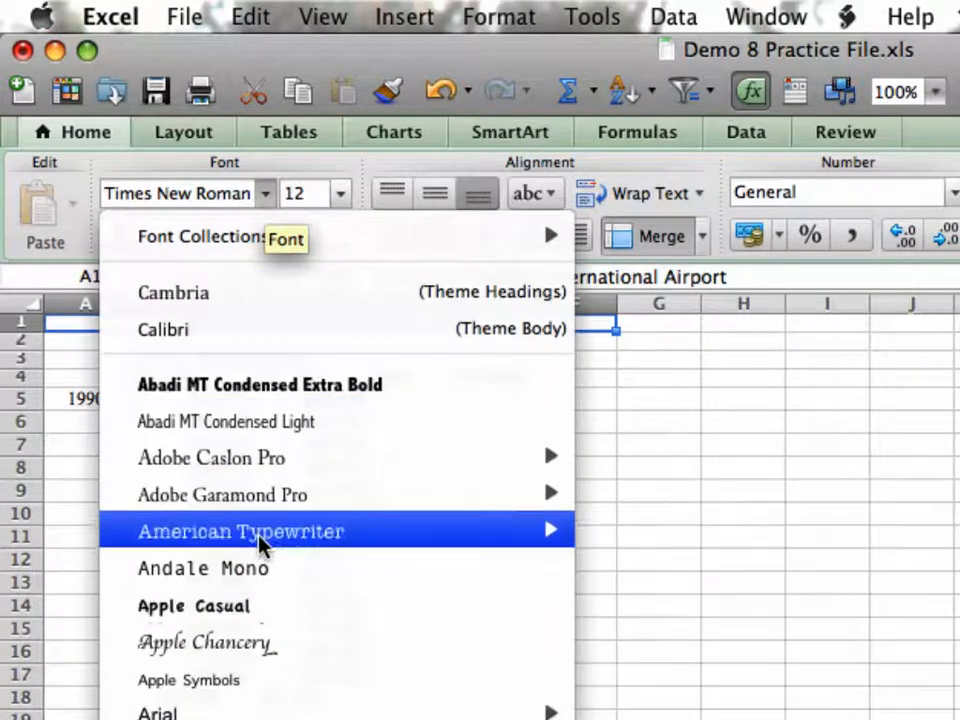
pyautogui.click(252, 608)
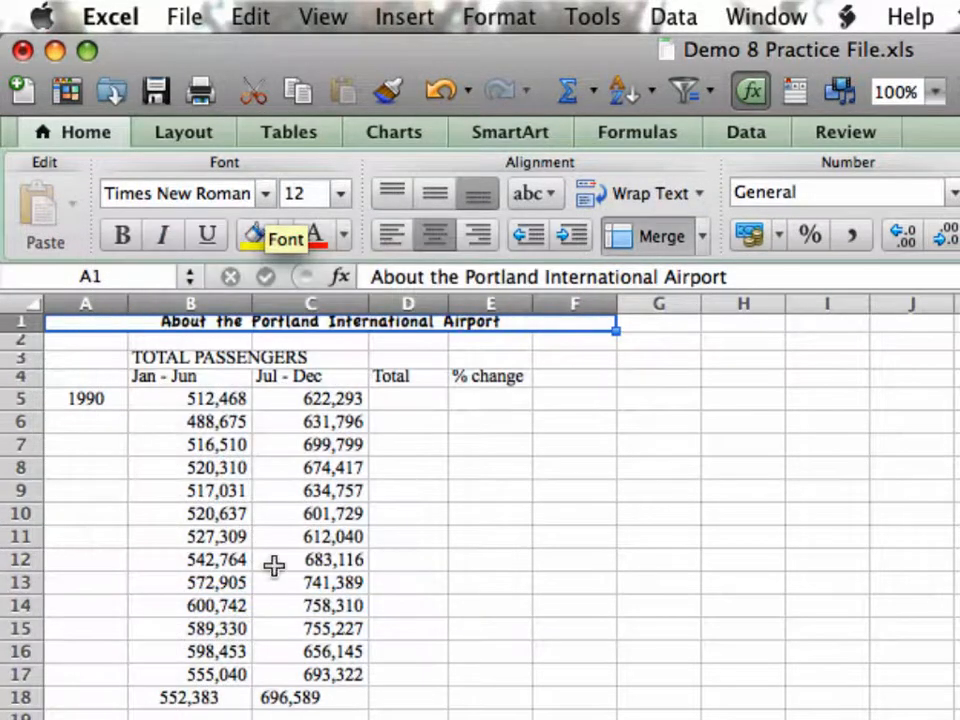
pyautogui.click(340, 195)
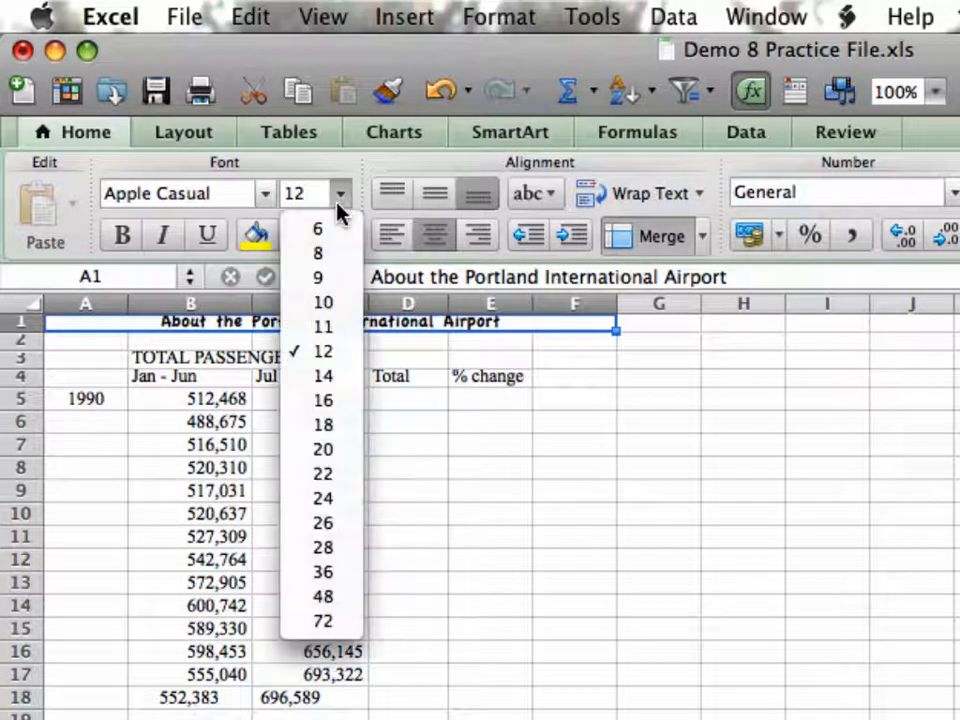
pyautogui.click(320, 430)
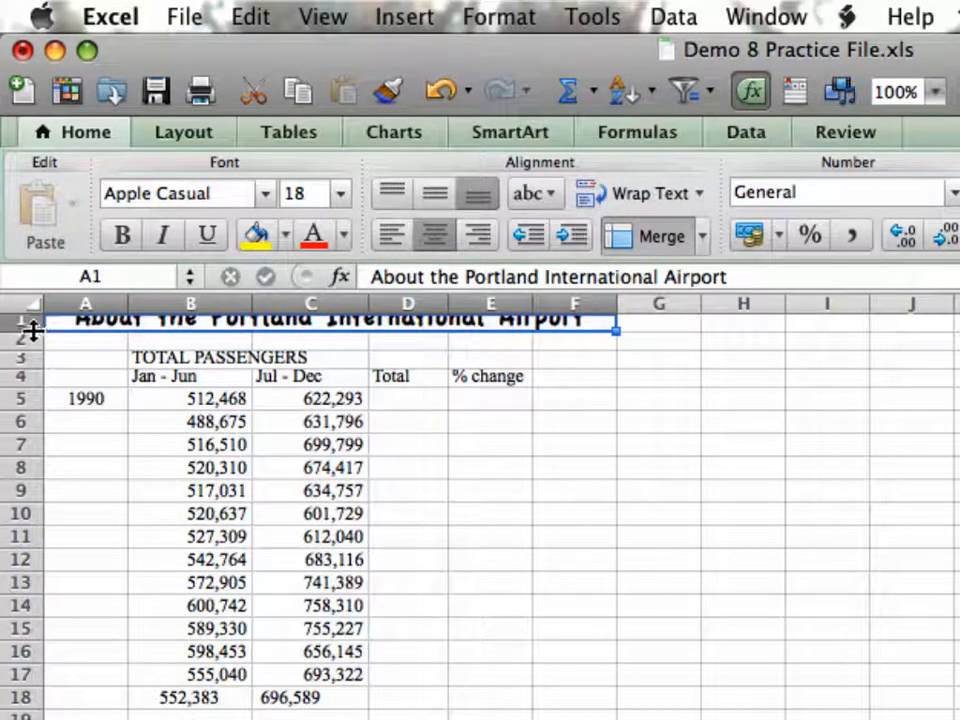
# - Make row 1 tall enough to show the whole title and align the title vertically to the middle
pyautogui.moveTo(33, 328); pyautogui.dragTo(34, 357)
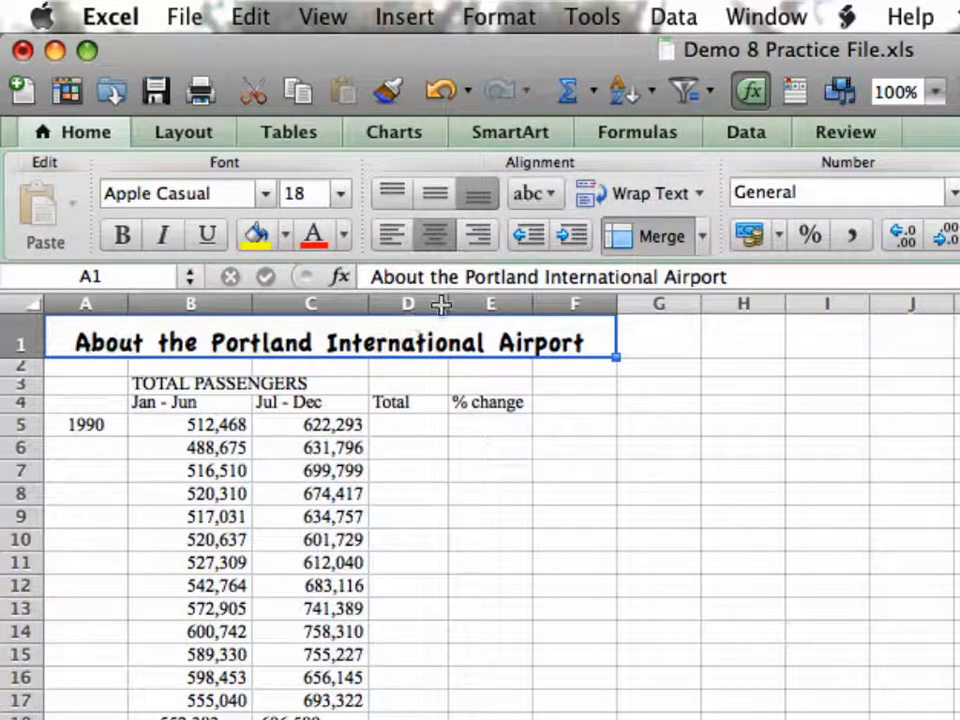
pyautogui.click(435, 196)
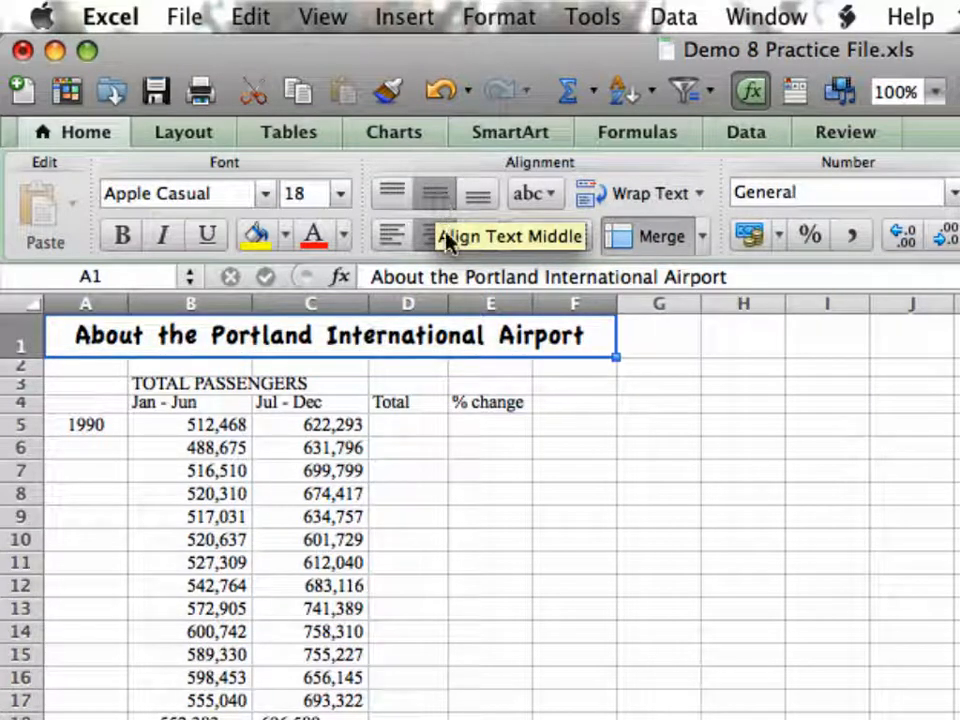
# - Wrap the TOTAL PASSENGERS heading in cell B3 within its cell and increase the height of row 3
pyautogui.click(172, 384)
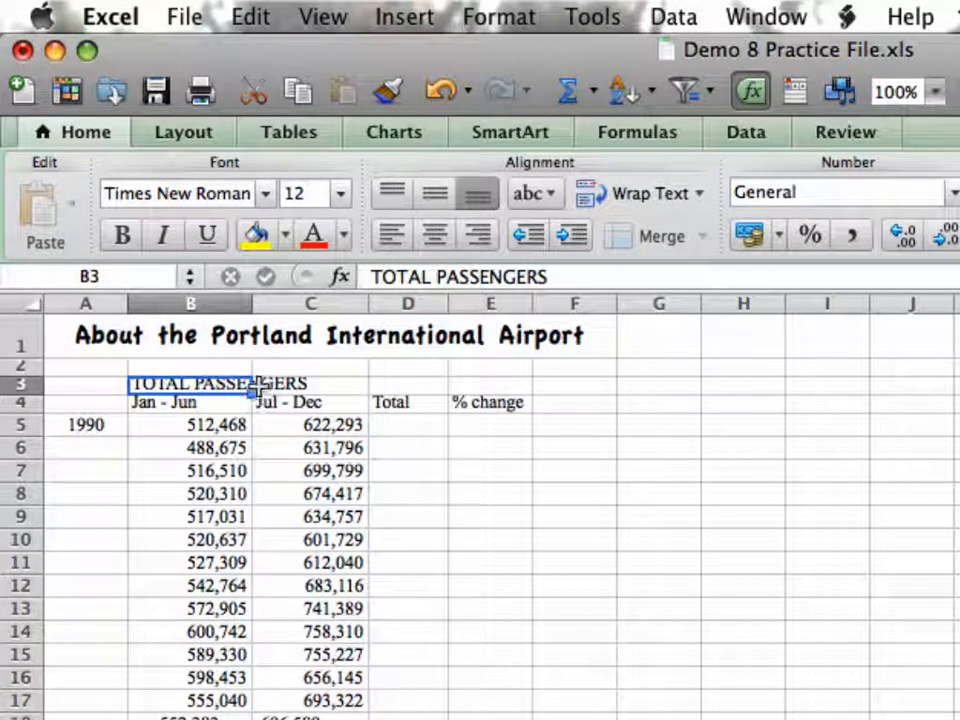
pyautogui.click(692, 193)
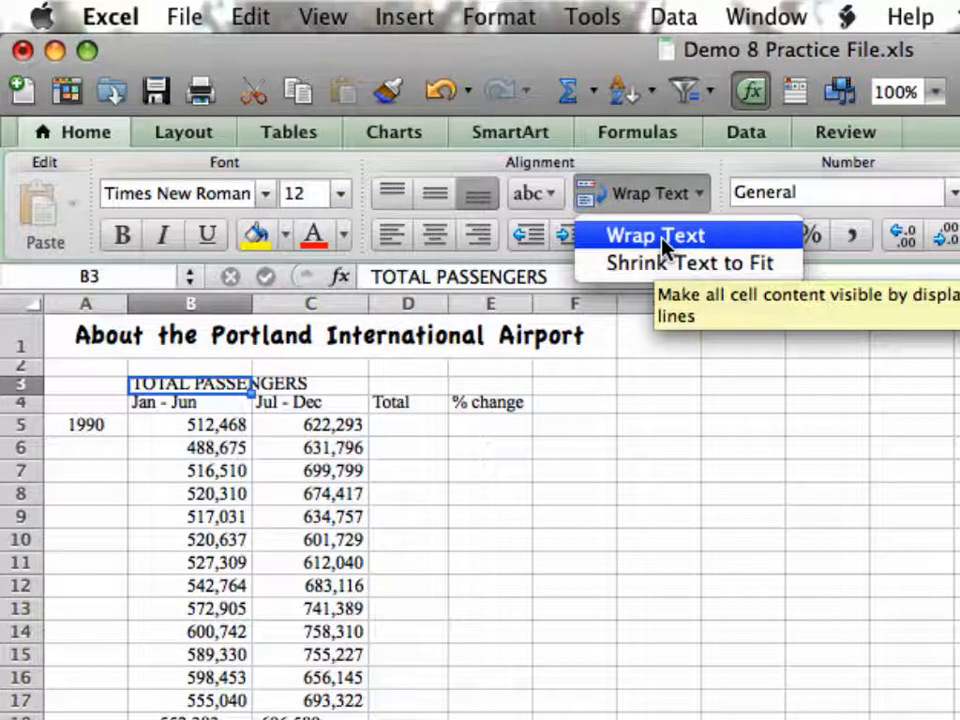
pyautogui.click(662, 240)
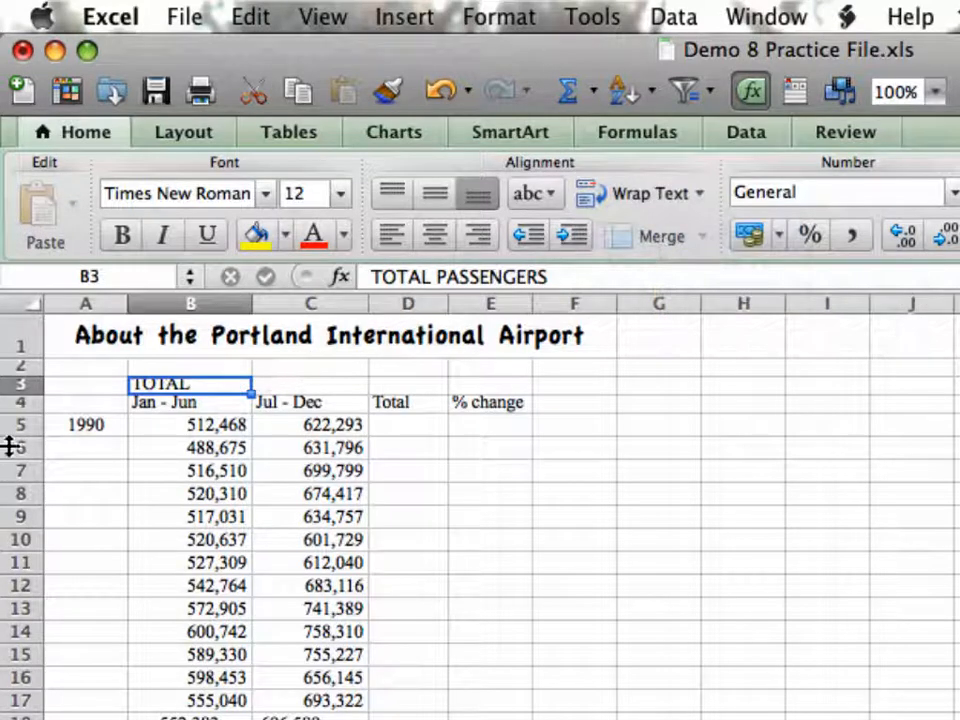
pyautogui.moveTo(33, 397); pyautogui.dragTo(34, 431)
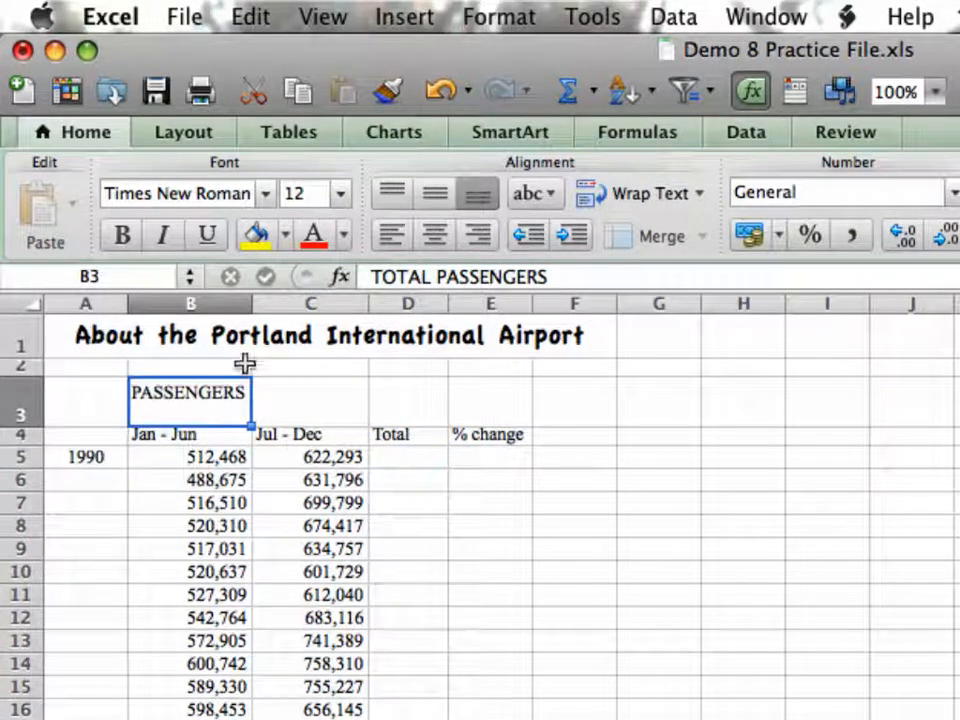
# - Align the B3 heading vertically to the middle and enlarge its cell by making row 3 taller and column B slightly wider
pyautogui.click(433, 200)
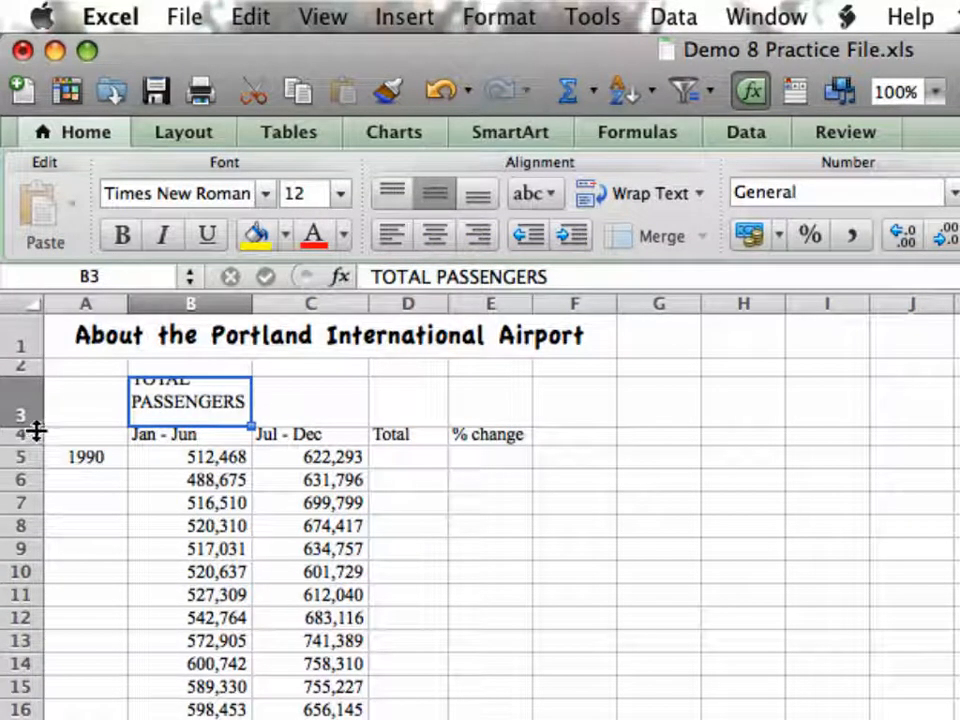
pyautogui.moveTo(36, 427); pyautogui.dragTo(36, 451)
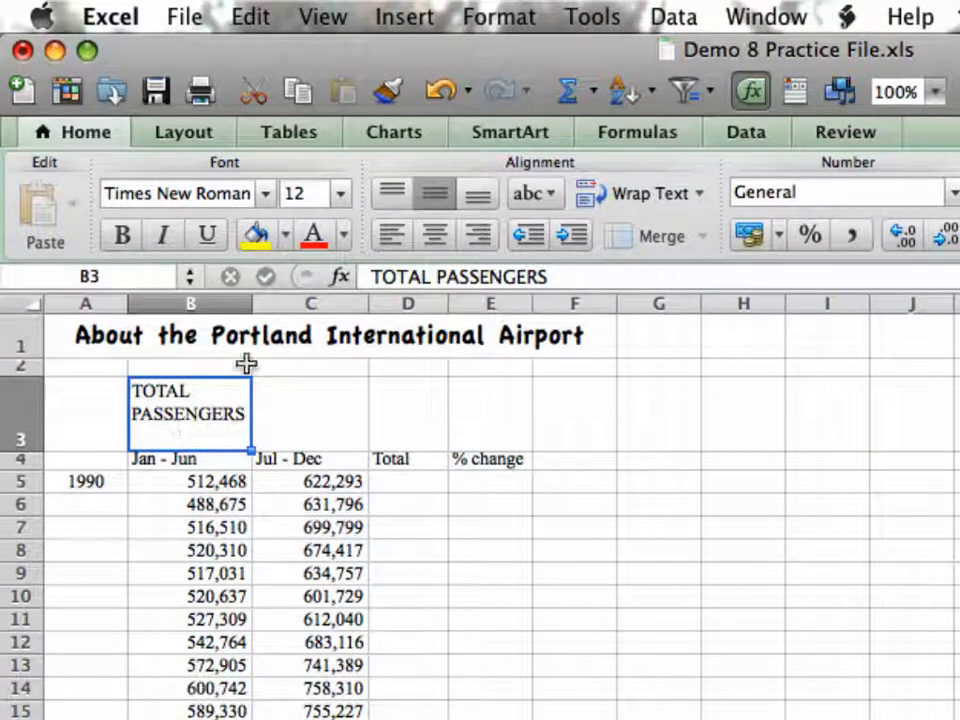
pyautogui.moveTo(253, 307); pyautogui.dragTo(265, 307)
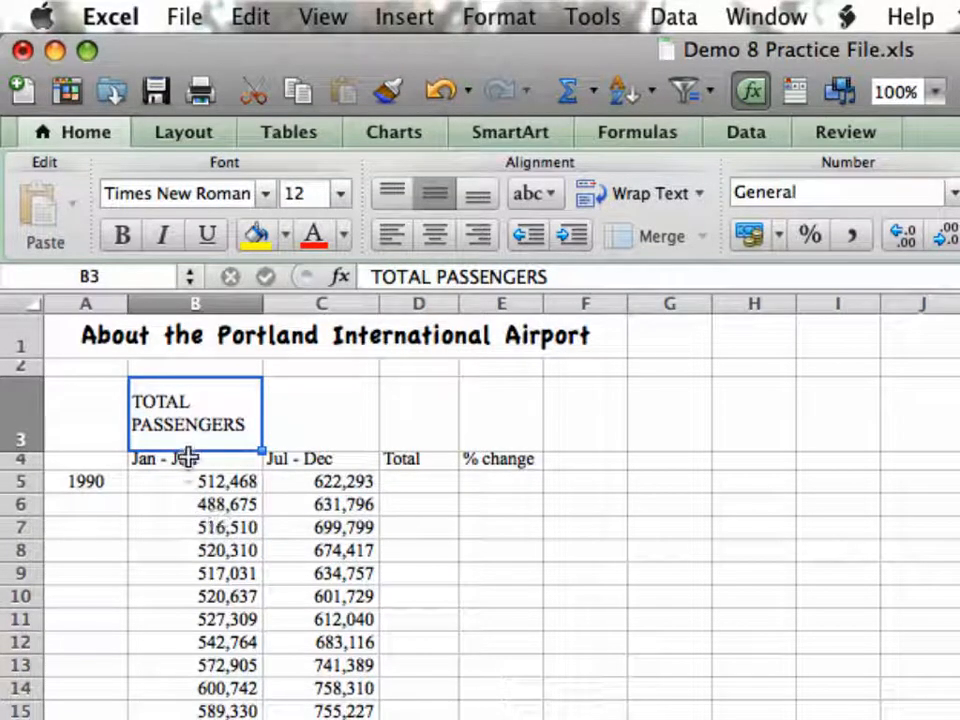
# - Right-align the column headings from Jan - Jun to % change in cells B4 to E4
pyautogui.moveTo(180, 458); pyautogui.dragTo(476, 463)
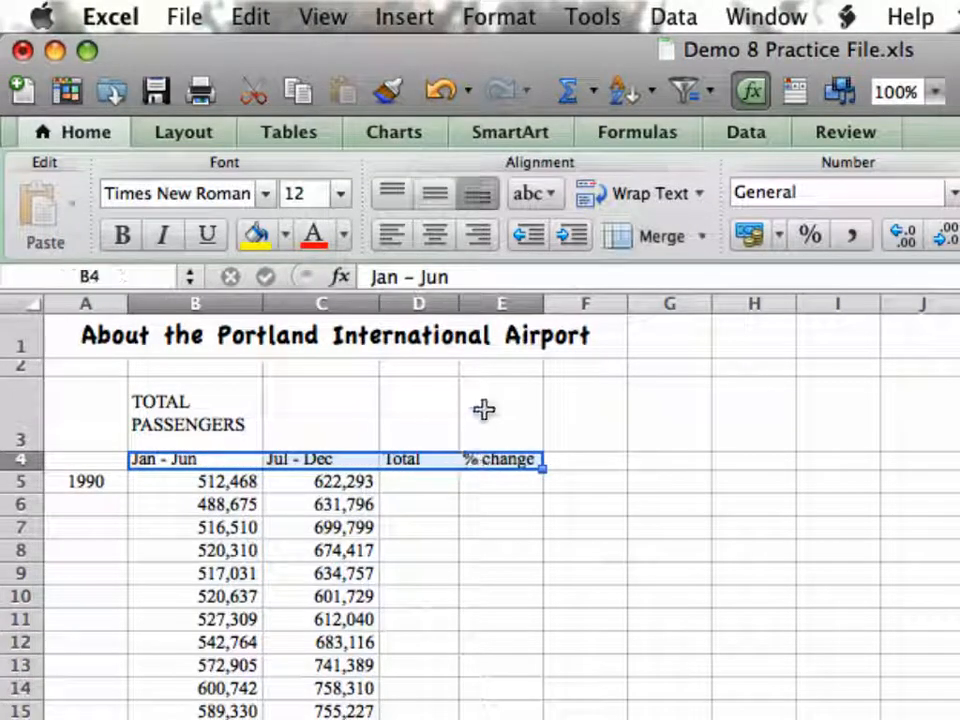
pyautogui.click(481, 236)
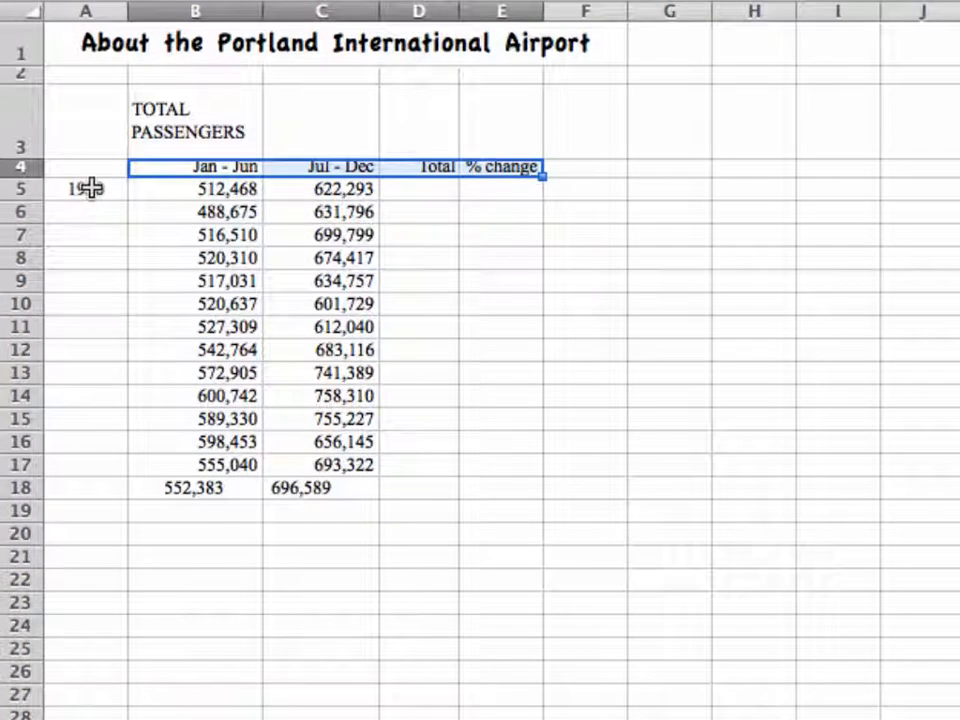
# - Fill the years down column A from 1990 in A5 through row 18 as a series
pyautogui.click(91, 187)
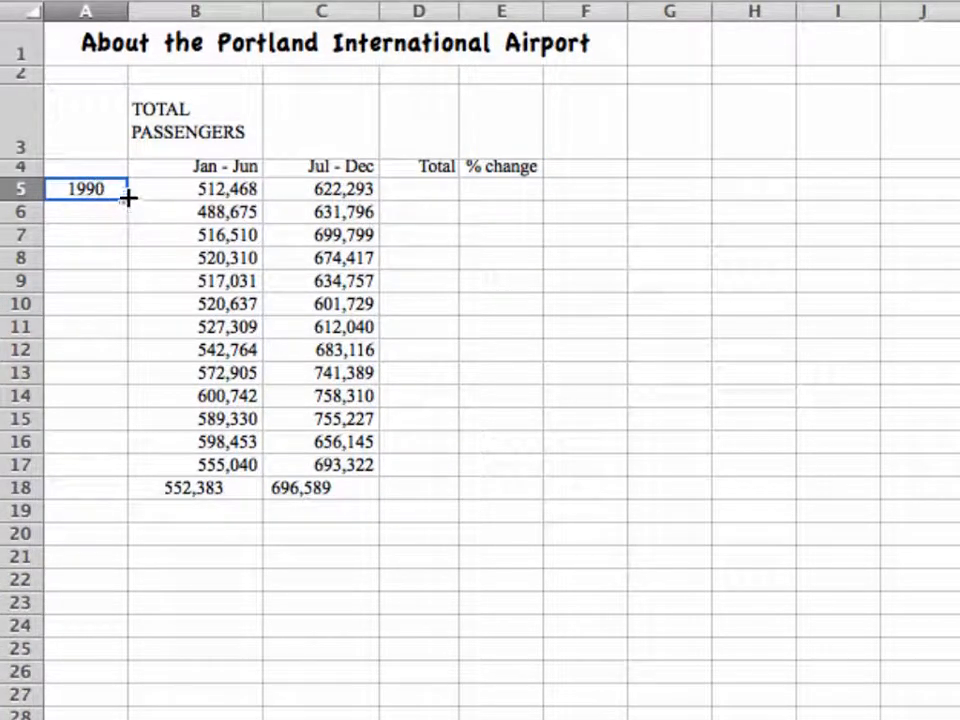
pyautogui.moveTo(129, 198); pyautogui.dragTo(123, 494)
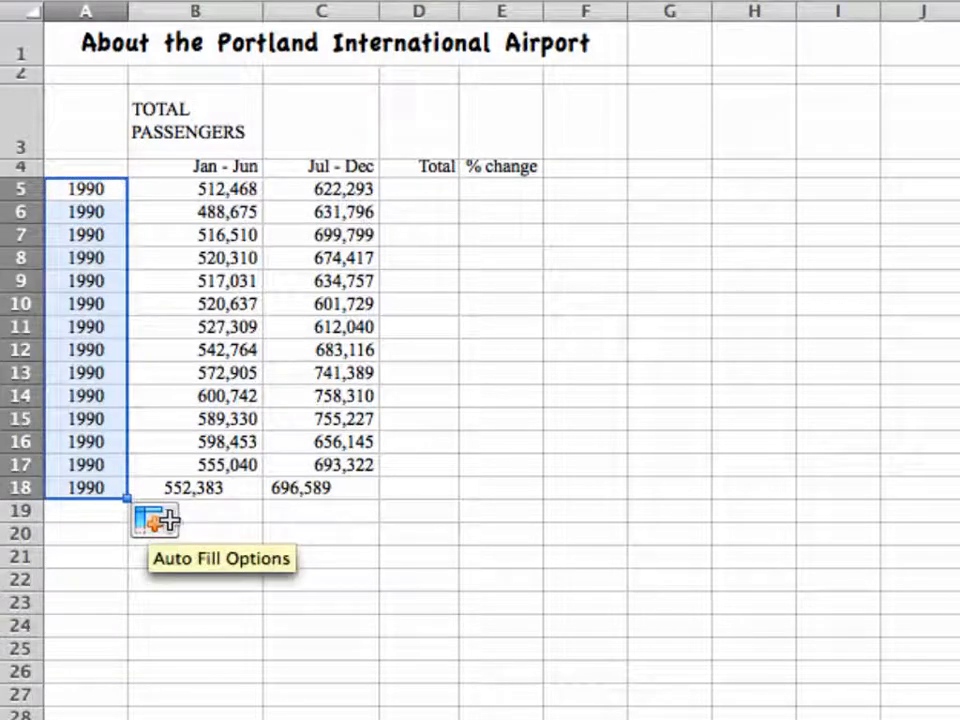
pyautogui.click(160, 519)
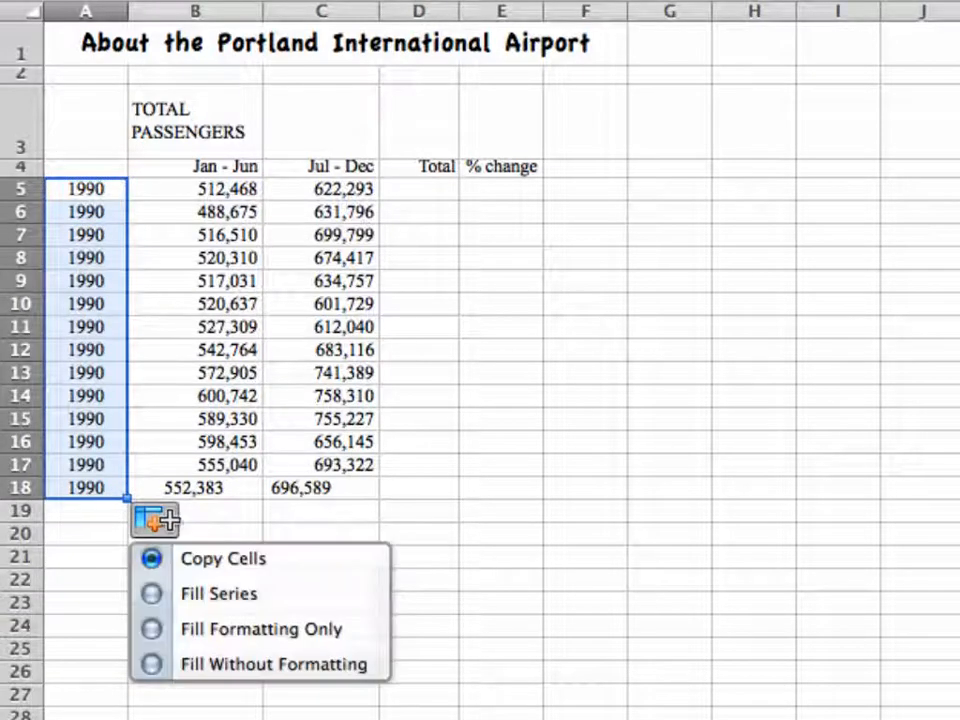
pyautogui.click(151, 595)
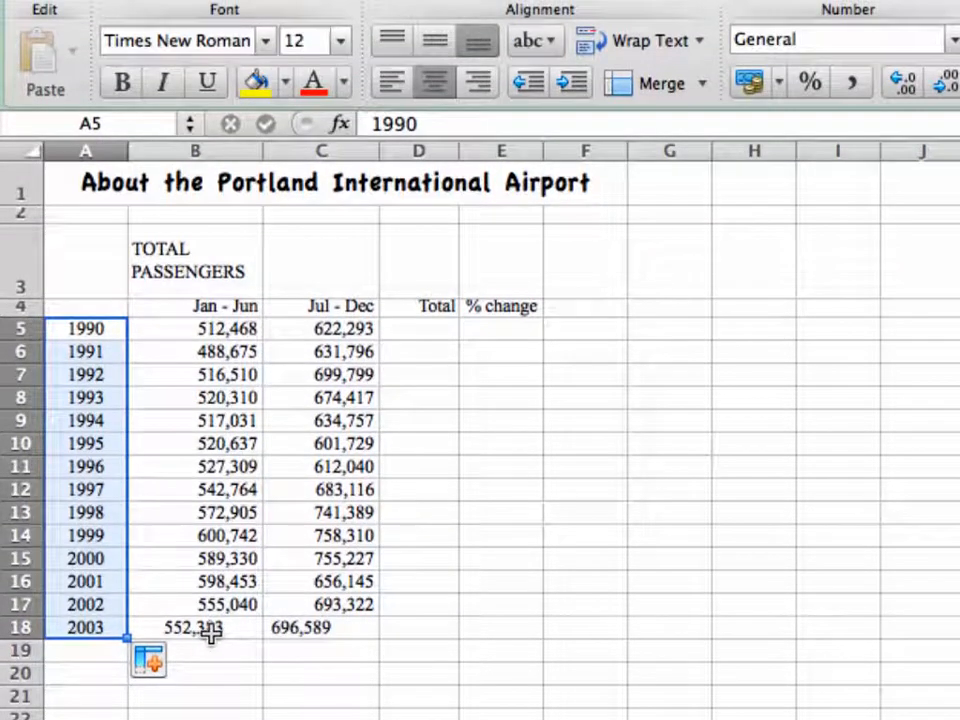
# - Compare the number format and alignment of the 2003 figures in cells B18 and C18
pyautogui.click(210, 628)
pyautogui.click(296, 628)
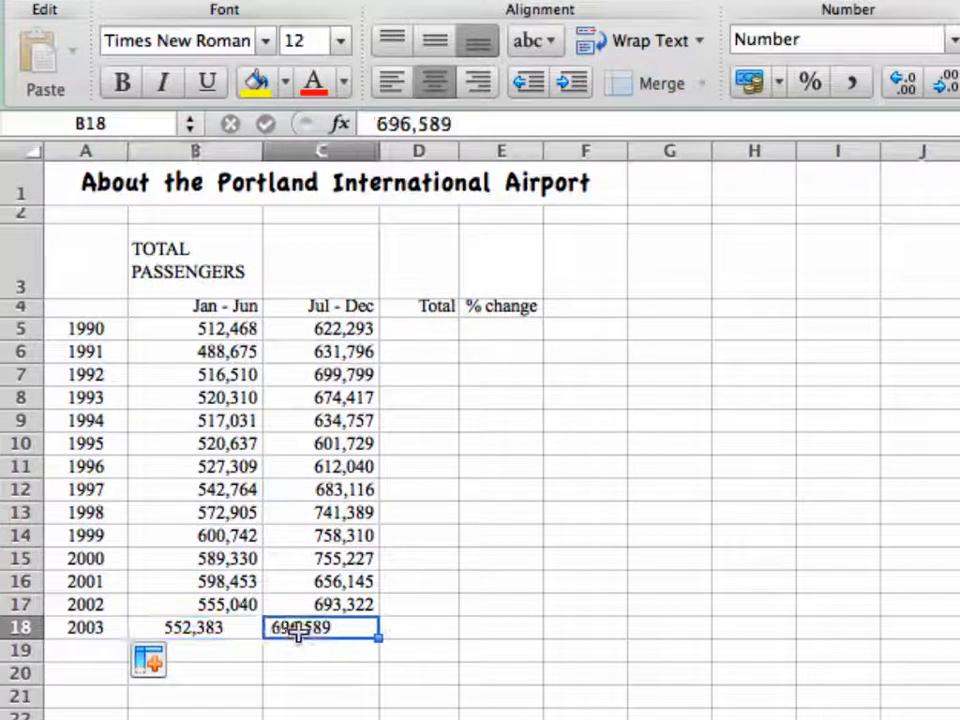
pyautogui.click(208, 629)
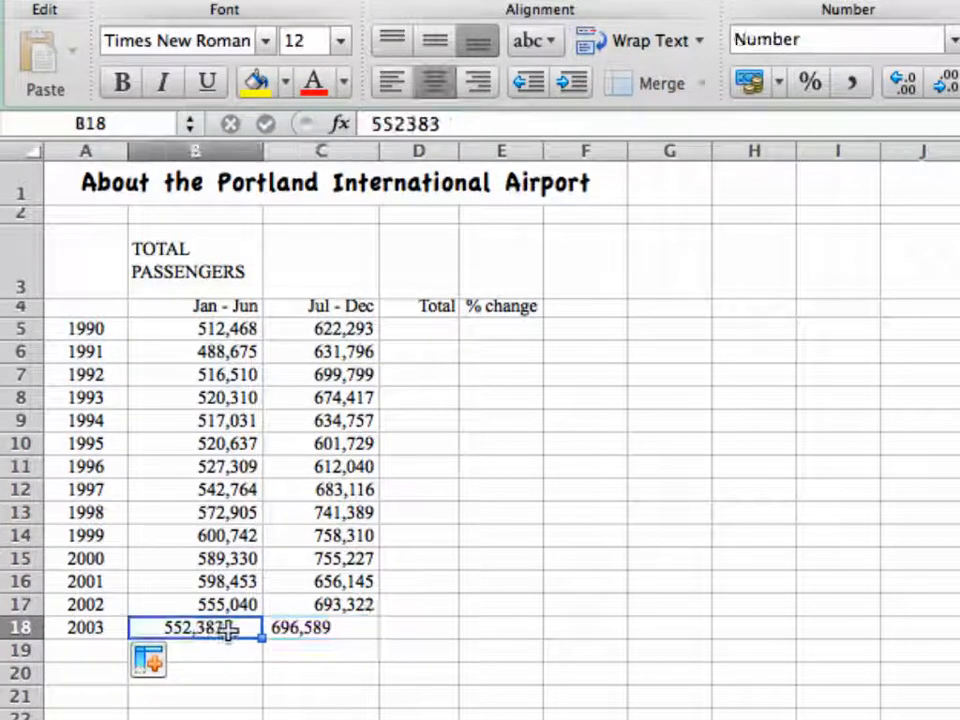
pyautogui.click(291, 628)
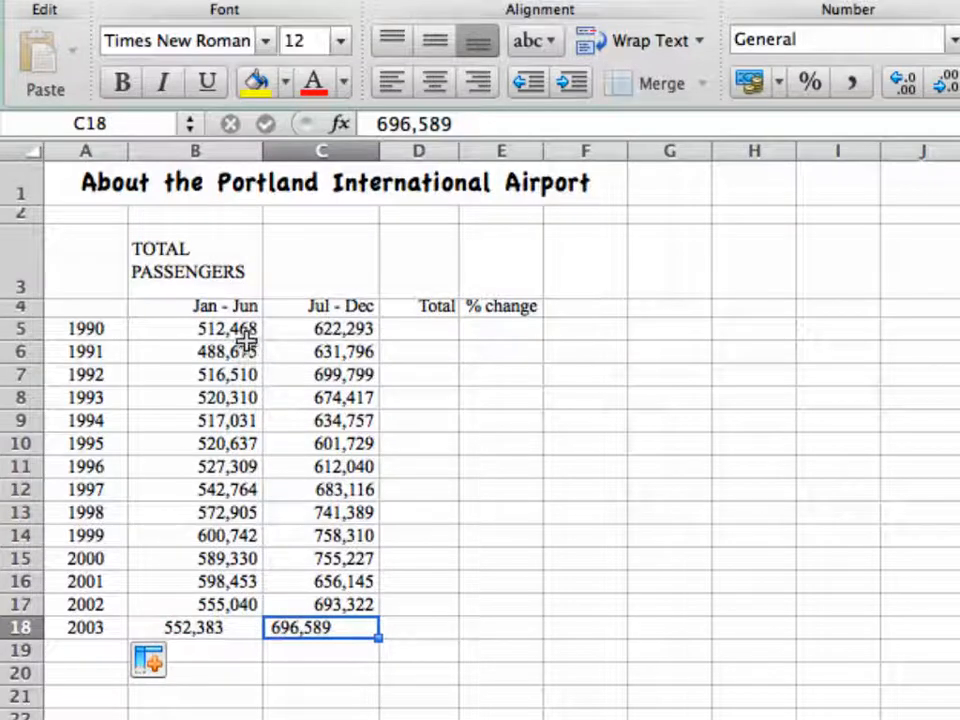
pyautogui.click(215, 626)
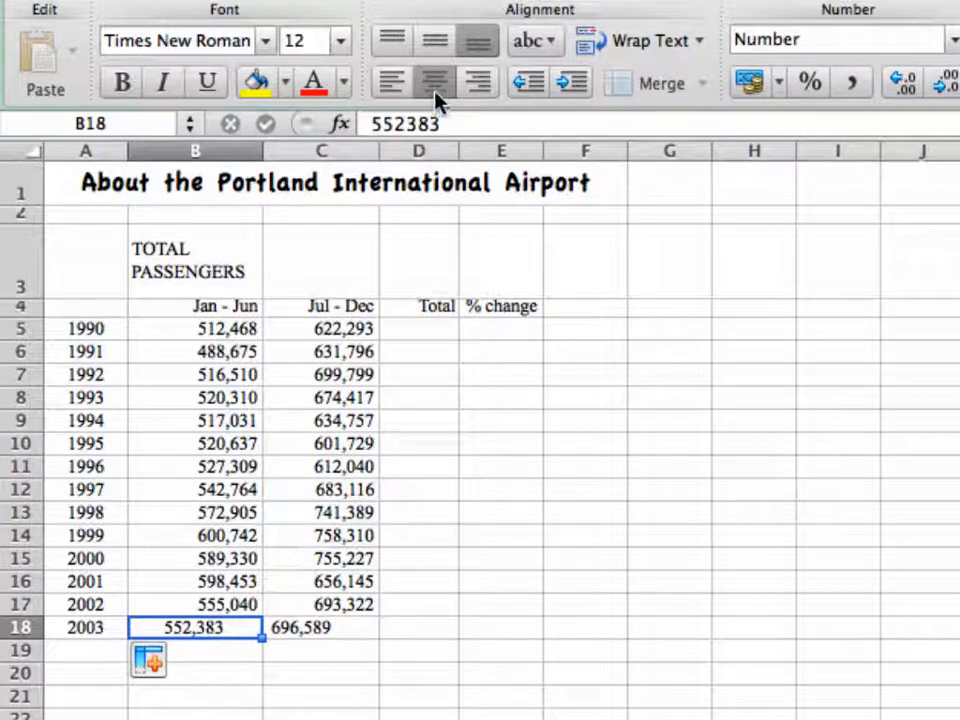
pyautogui.click(313, 627)
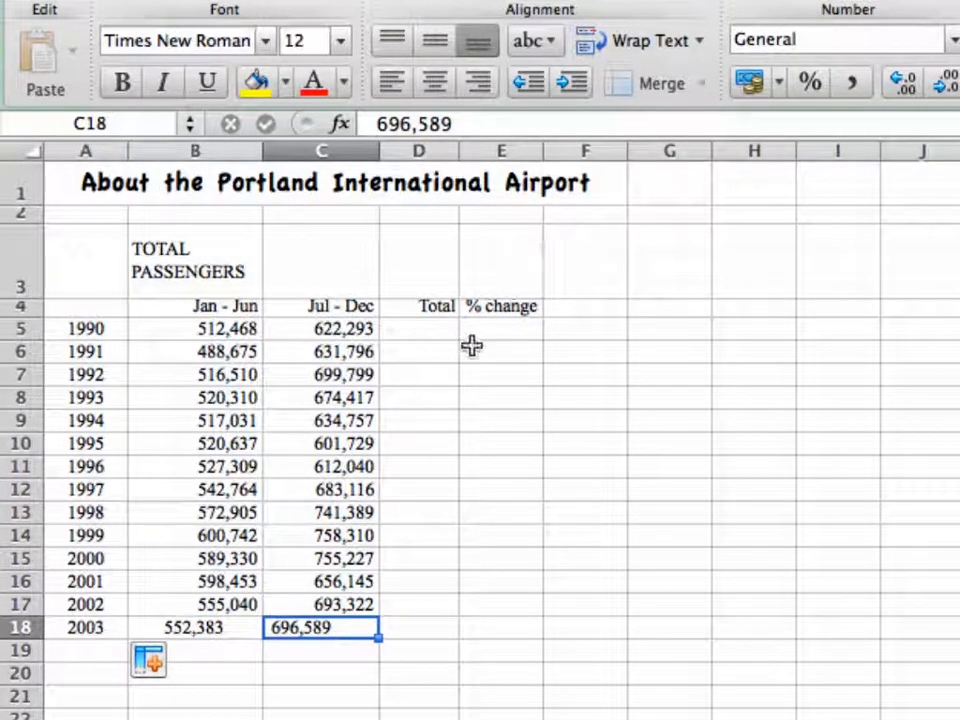
# - Format the 2003 figures in B18:C18 in comma style with thousands separators and no decimal places
pyautogui.moveTo(195, 627); pyautogui.dragTo(313, 628)
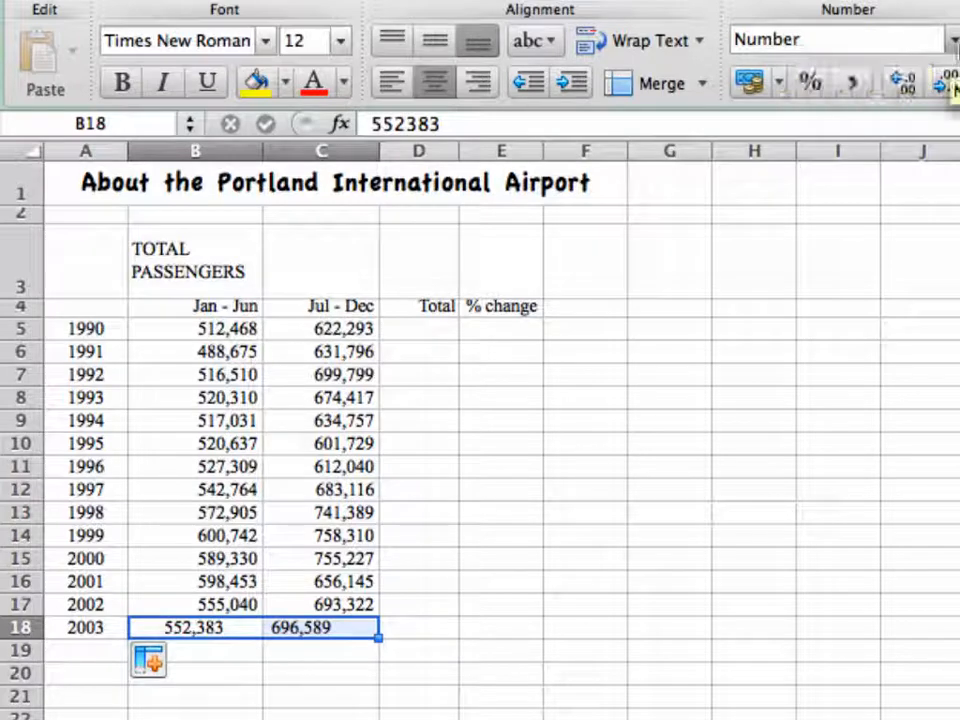
pyautogui.click(953, 40)
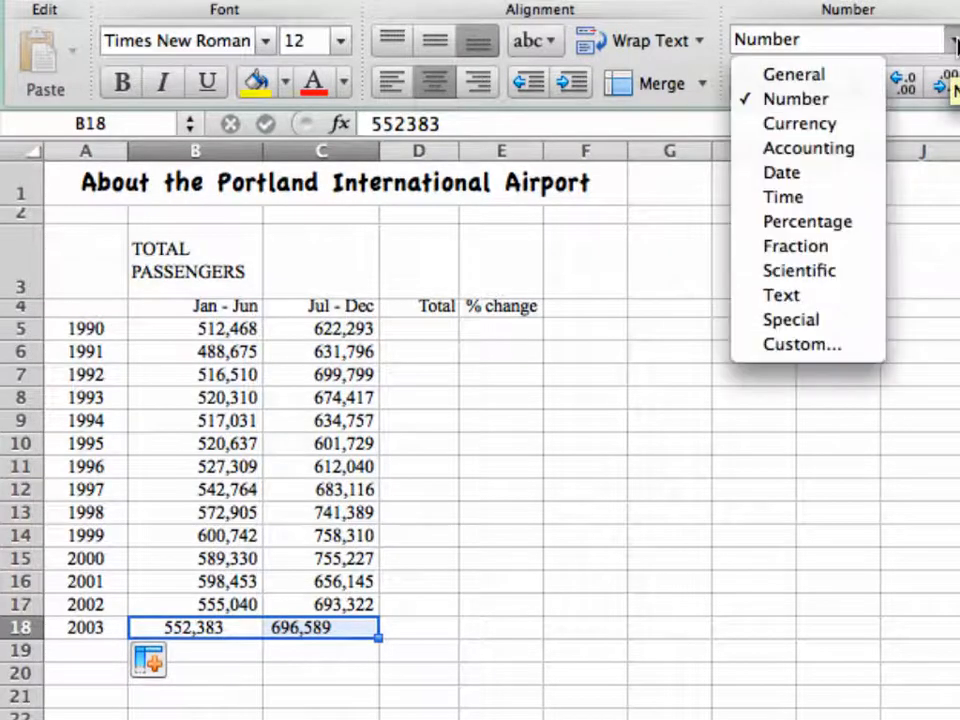
pyautogui.click(826, 103)
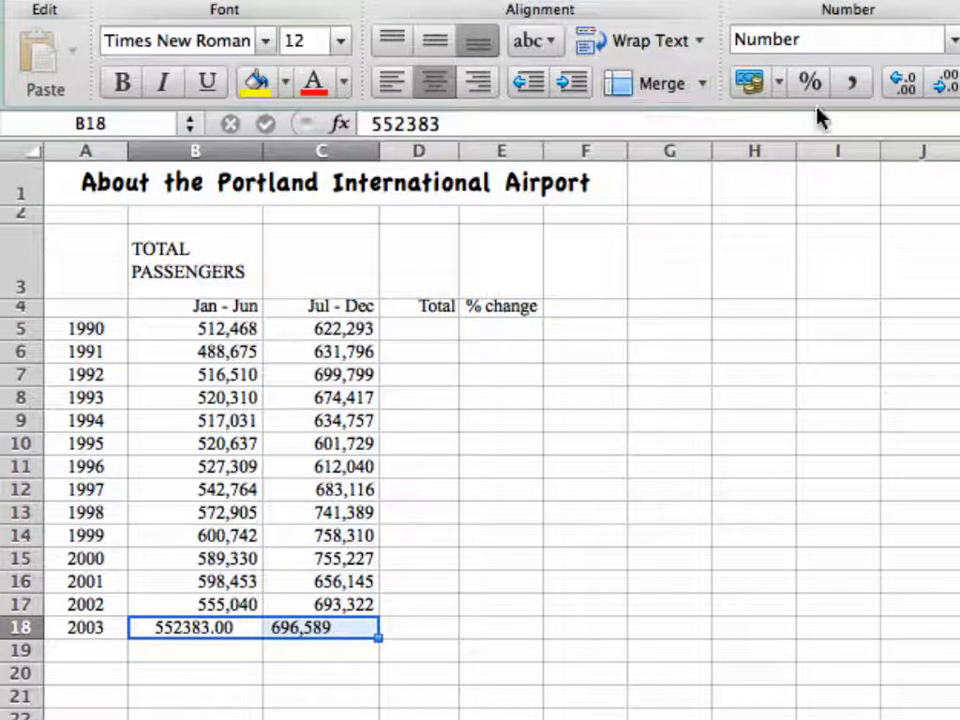
pyautogui.click(852, 88)
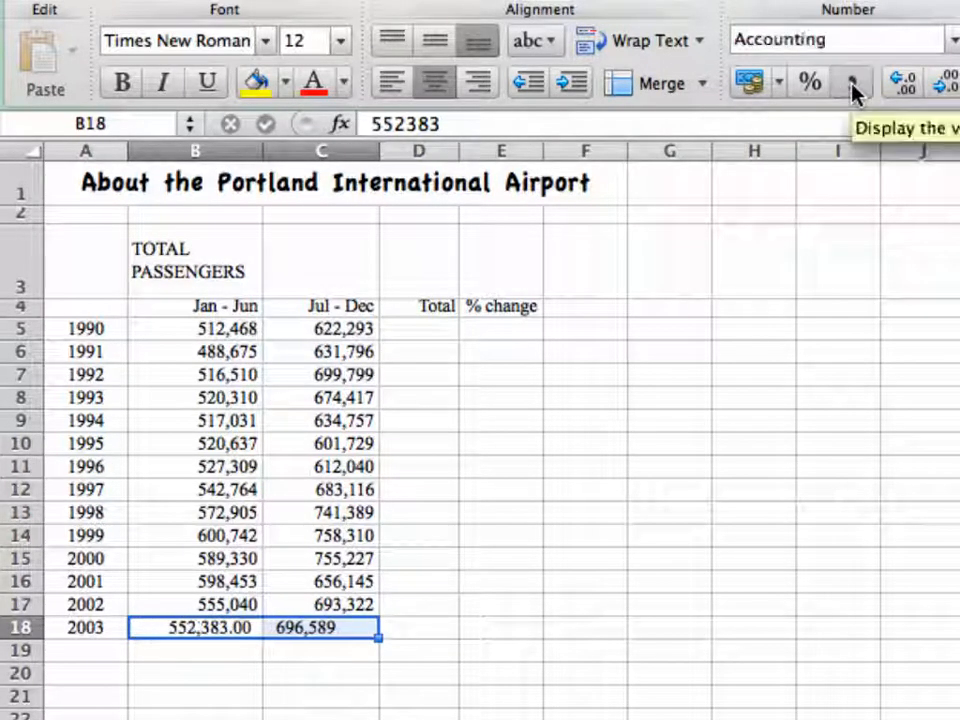
pyautogui.click(946, 86)
pyautogui.click(946, 86)
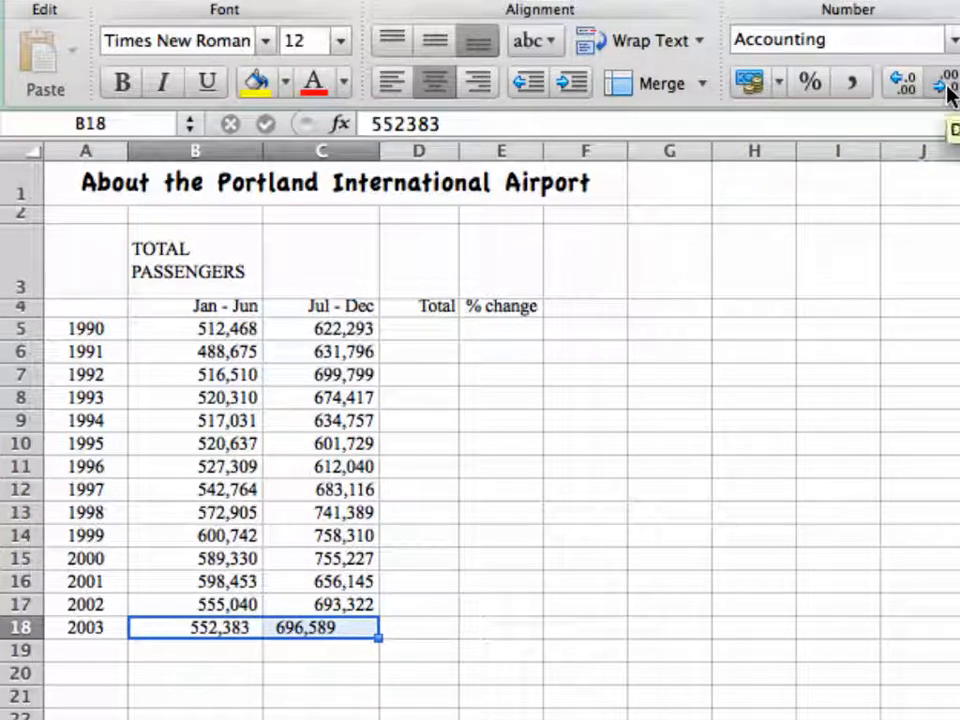
# - Right-align the 2003 figures in B18:C18 and select cell C18
pyautogui.click(473, 83)
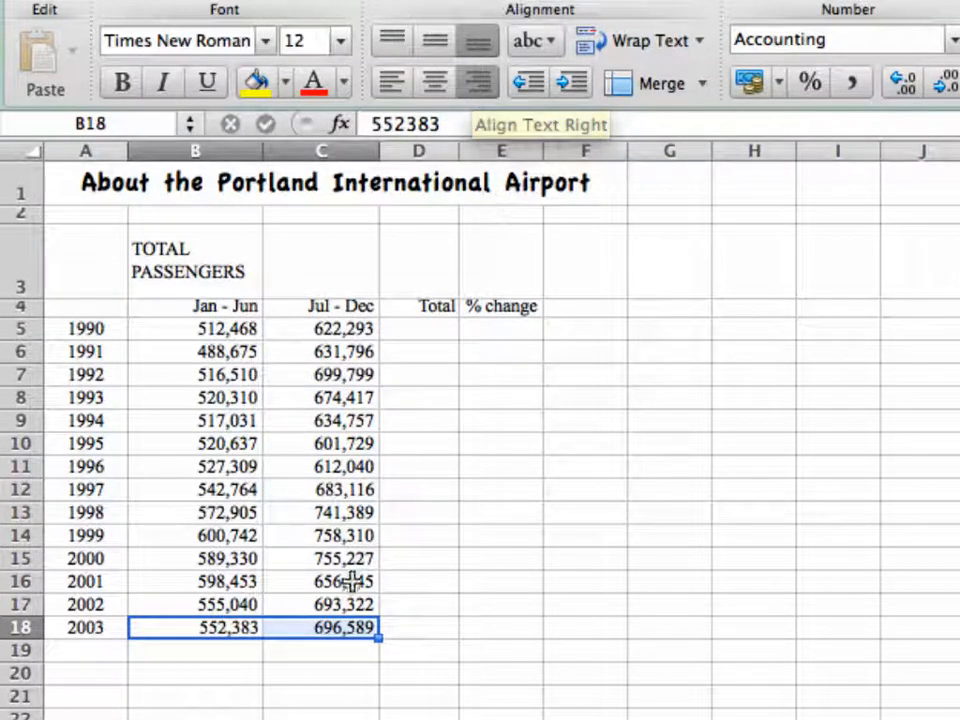
pyautogui.click(316, 627)
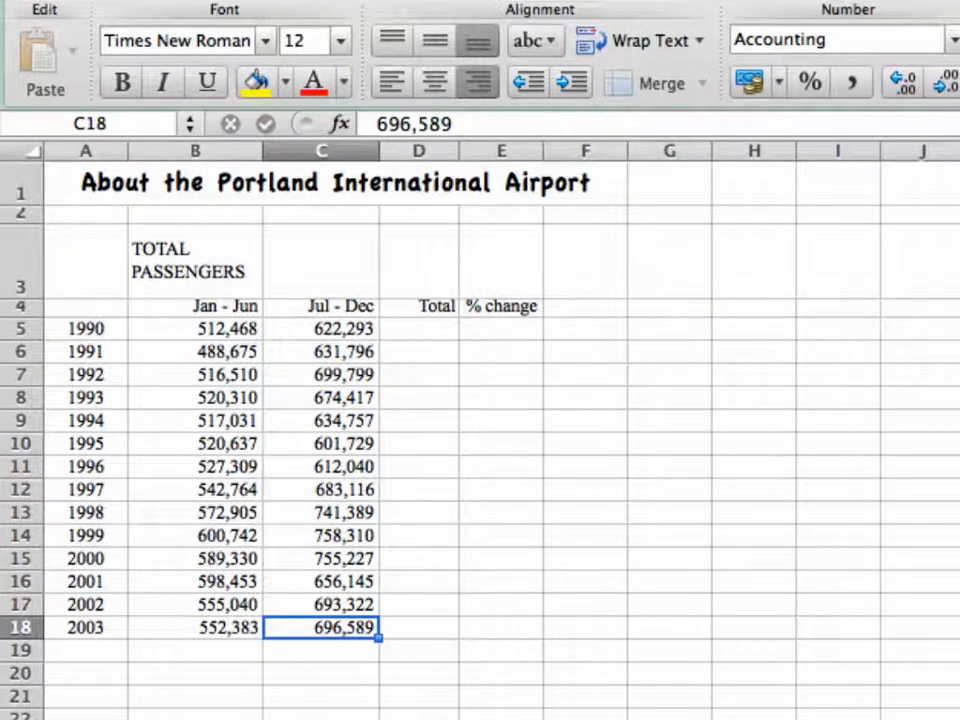
# - Remove the leading space before the Jul - Dec 2003 figure in cell C18 and reselect the cell
pyautogui.click(402, 124)
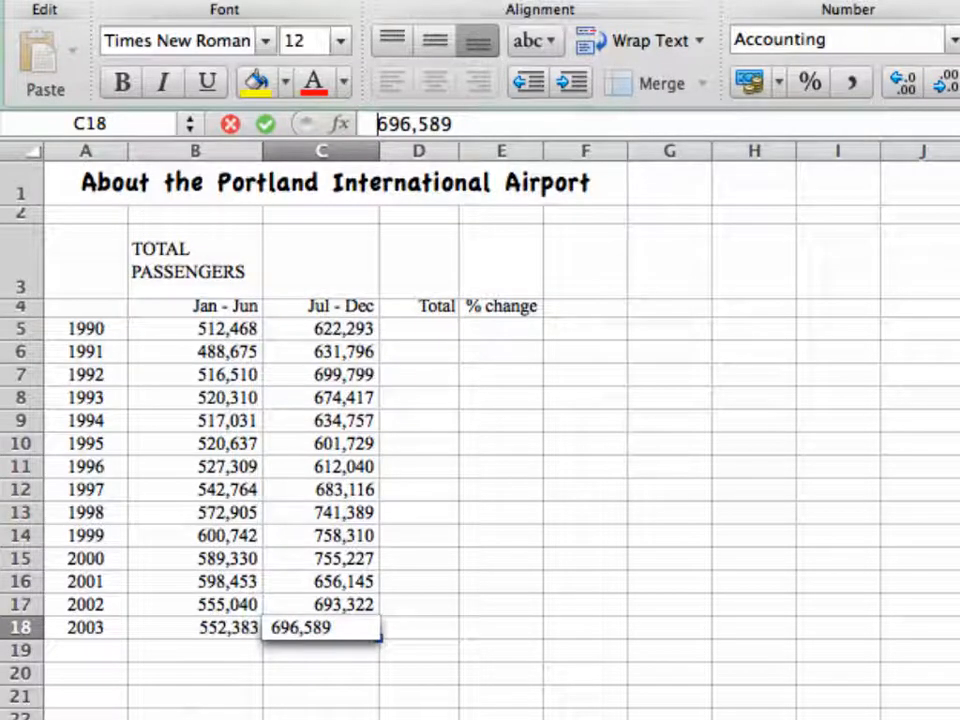
pyautogui.press('BackSpace')
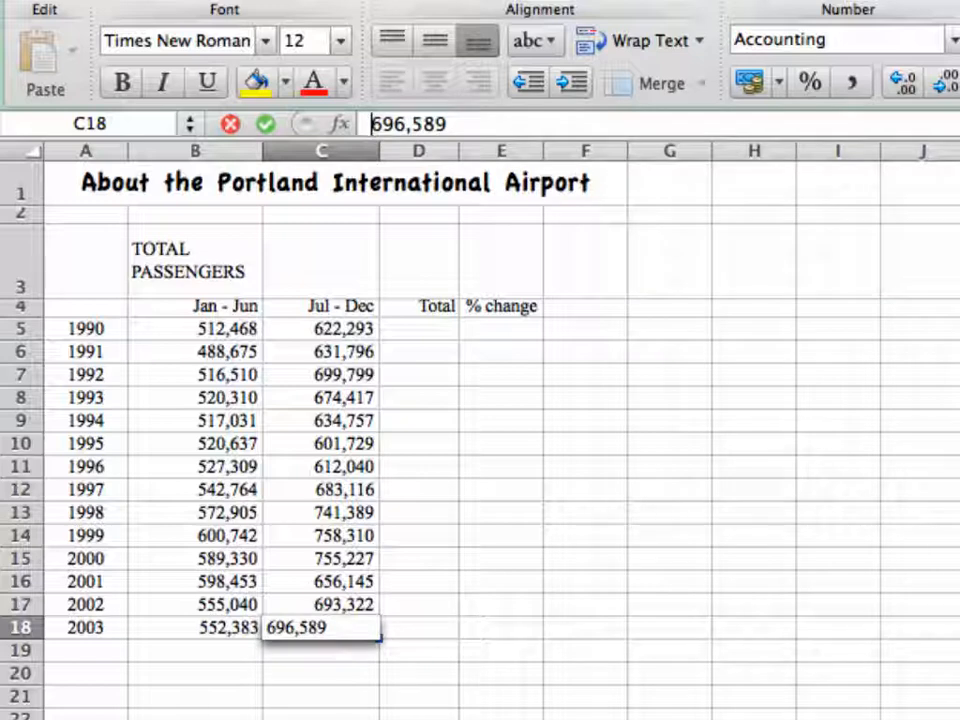
pyautogui.press('Return')
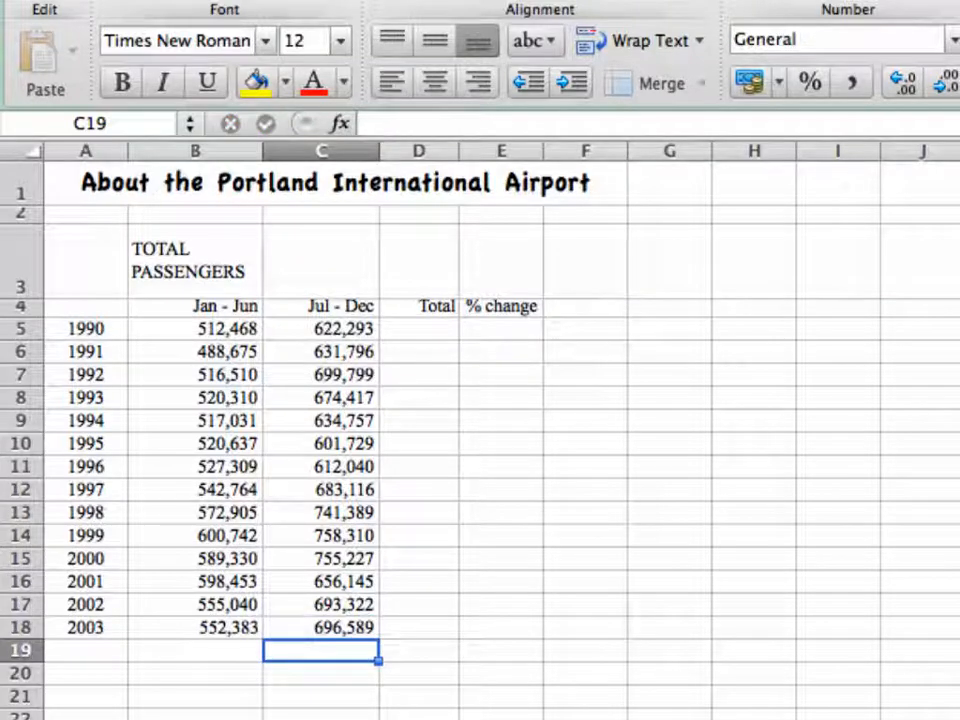
pyautogui.click(343, 627)
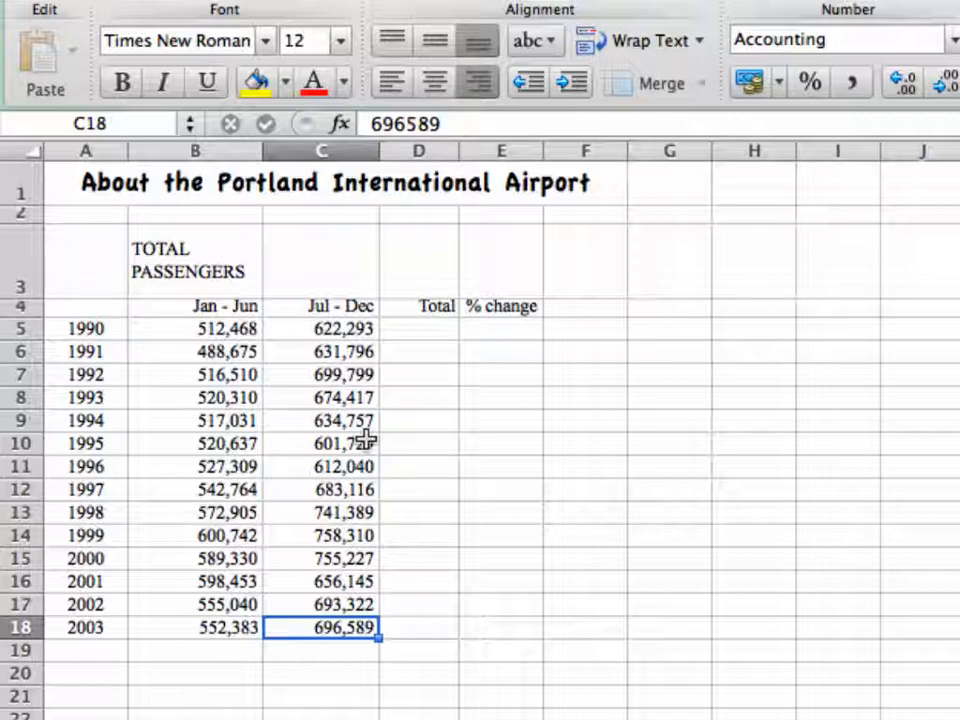
# - Enter the formula =B5+C5 in cell D5 to total the 1990 passengers
pyautogui.click(433, 332)
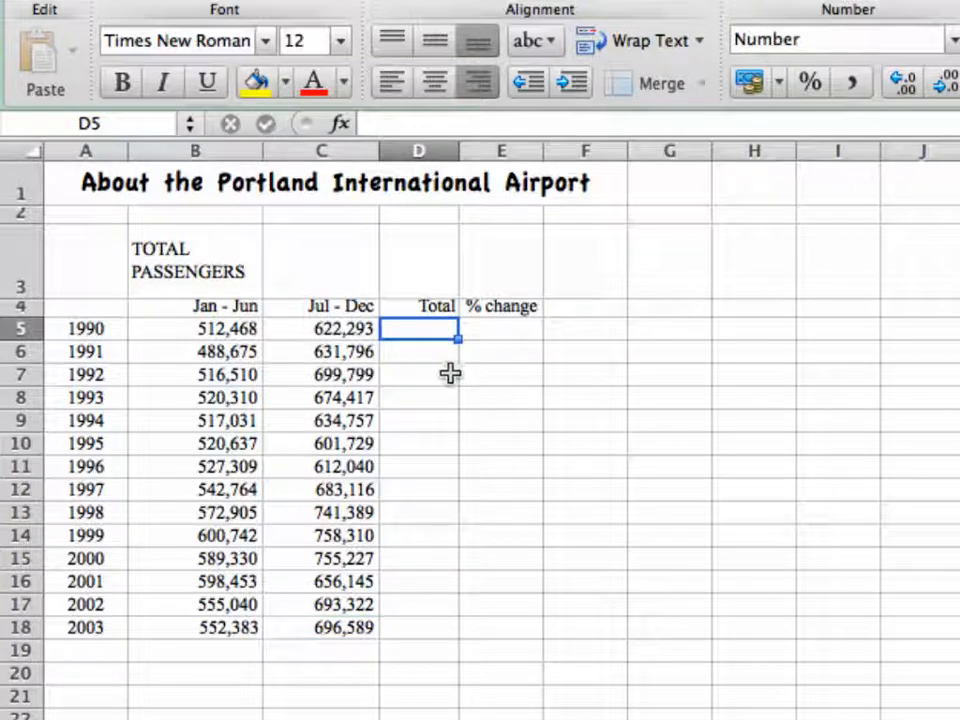
pyautogui.write('=')
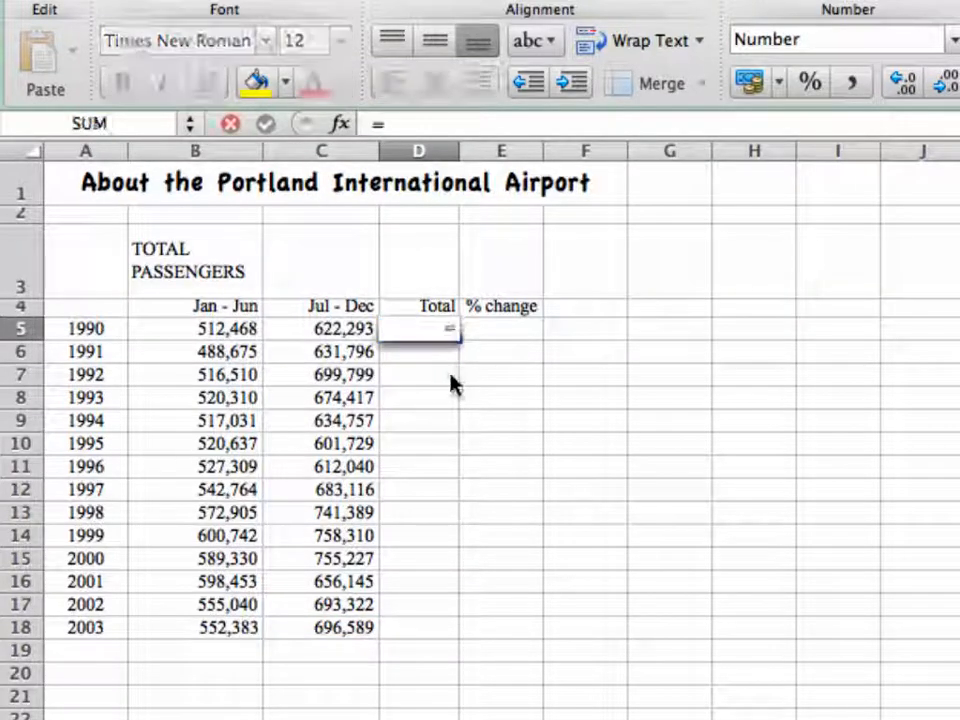
pyautogui.click(245, 329)
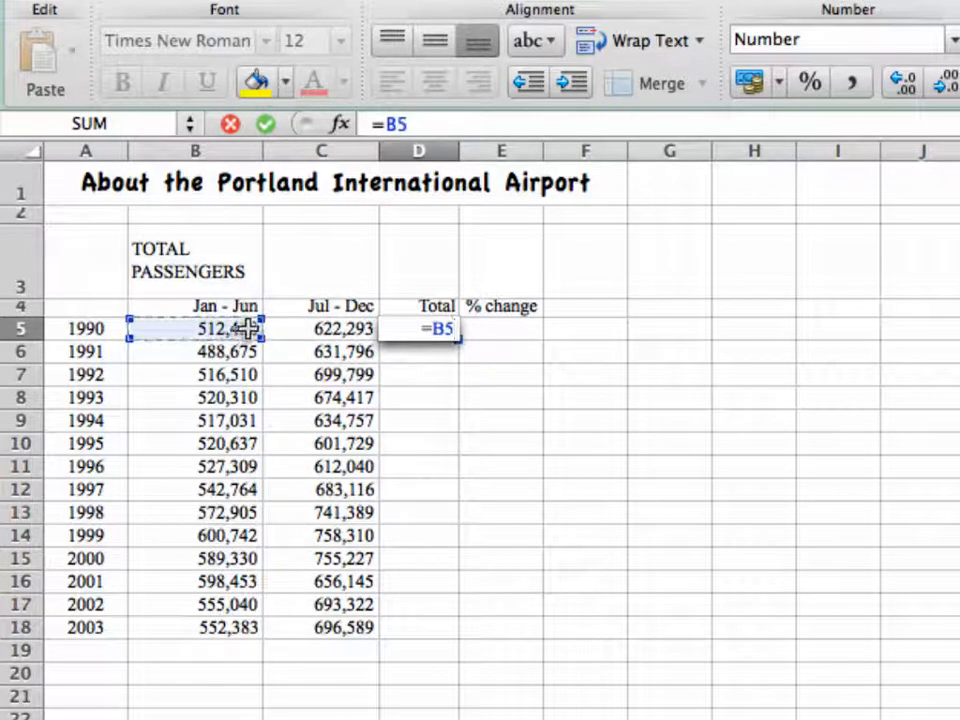
pyautogui.write('+')
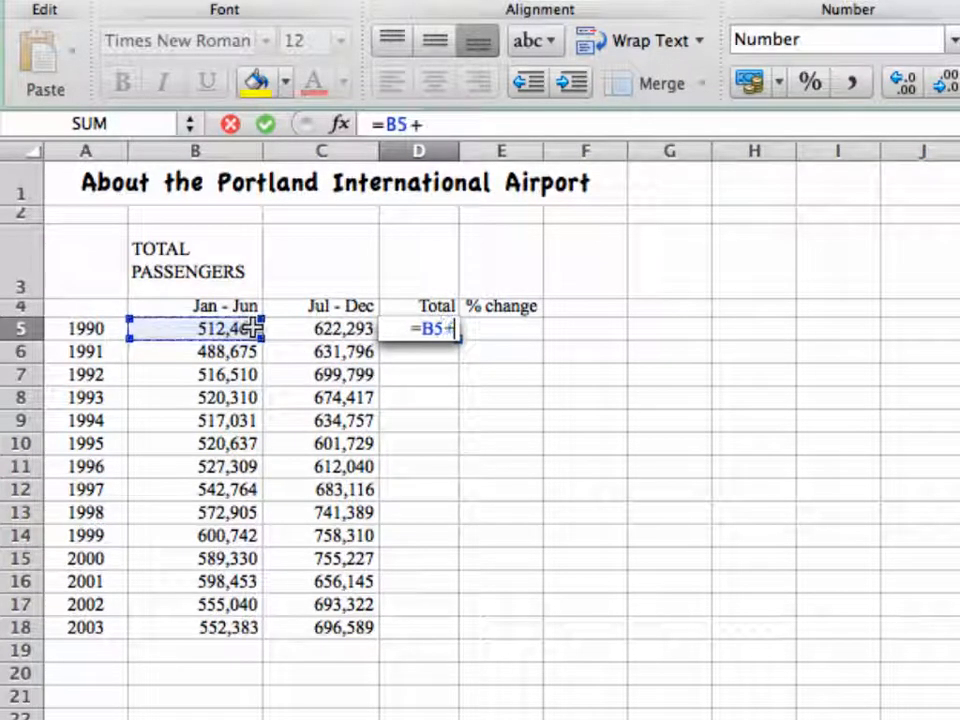
pyautogui.click(313, 333)
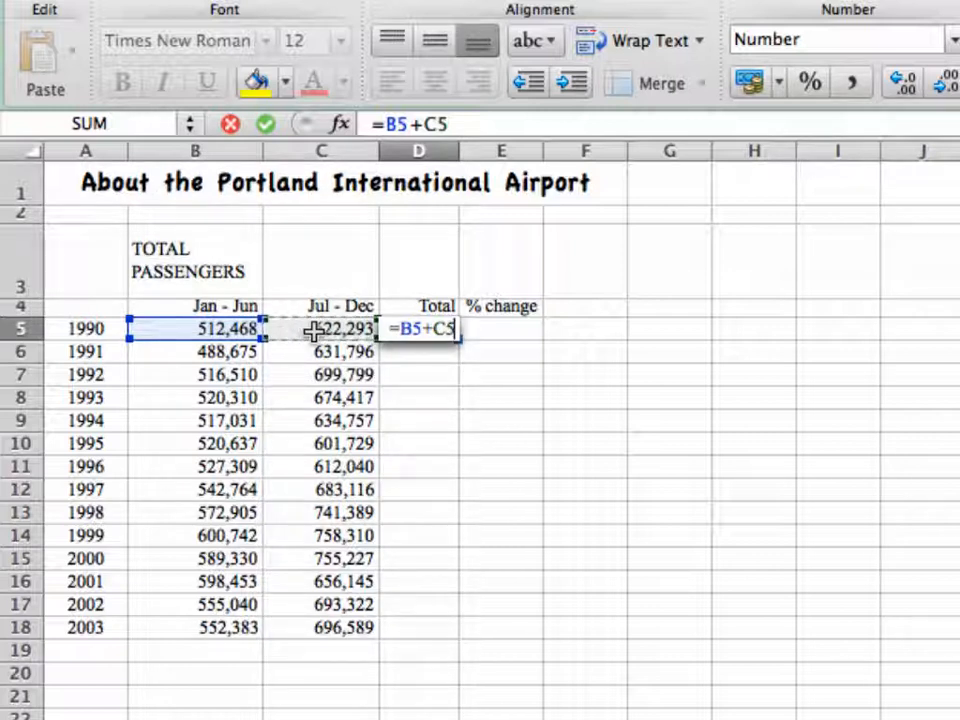
pyautogui.press('Return')
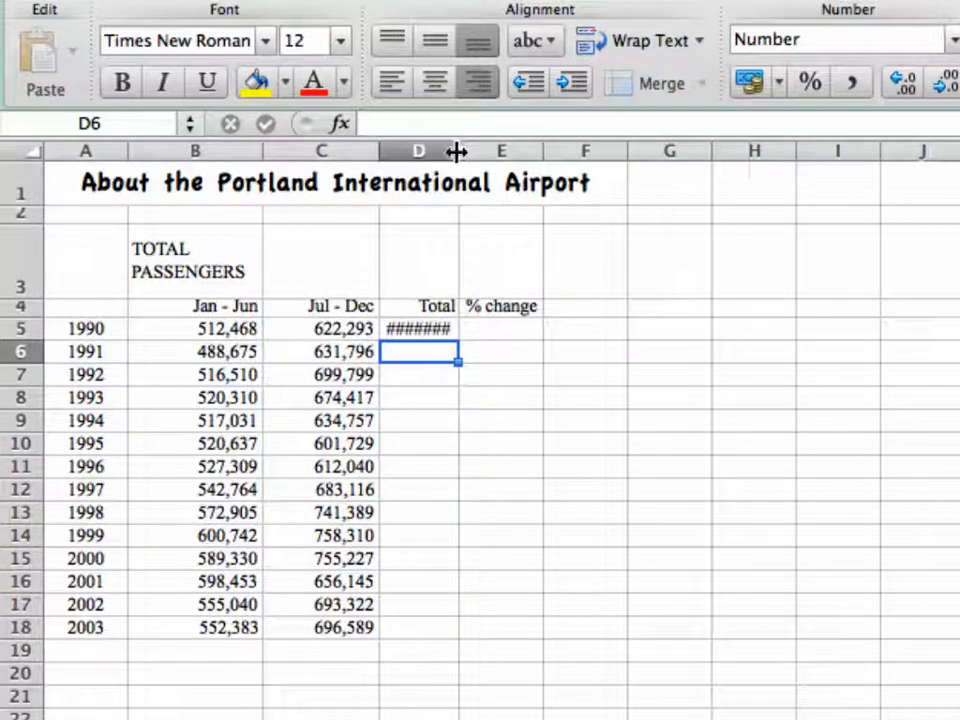
# - Widen column D to fit the total and fill the D5 formula down through D18
pyautogui.moveTo(459, 151); pyautogui.dragTo(488, 151)
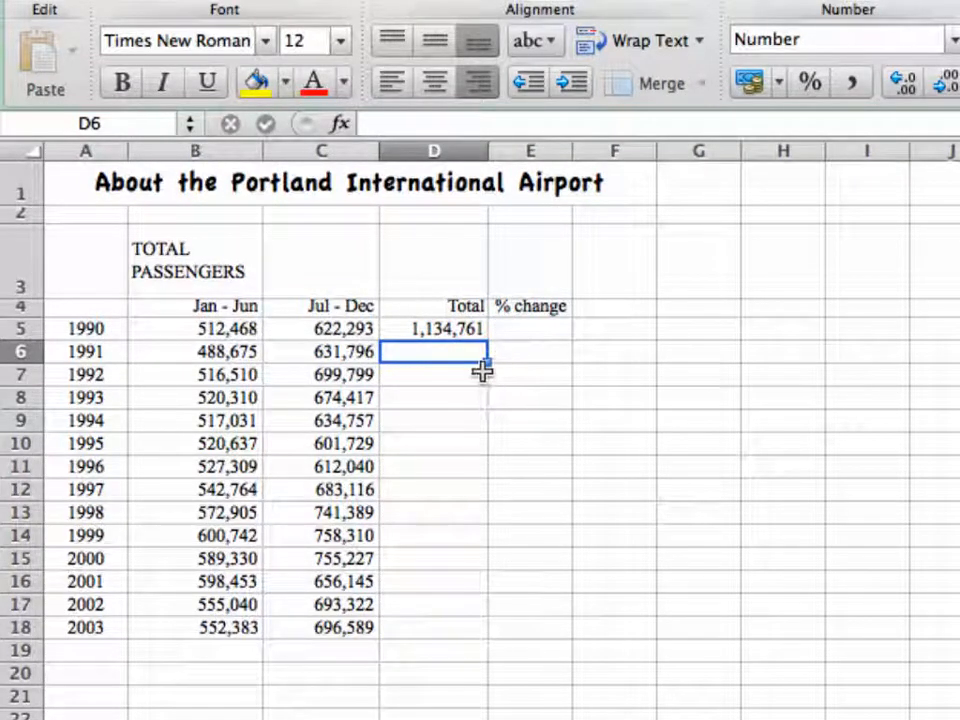
pyautogui.click(455, 331)
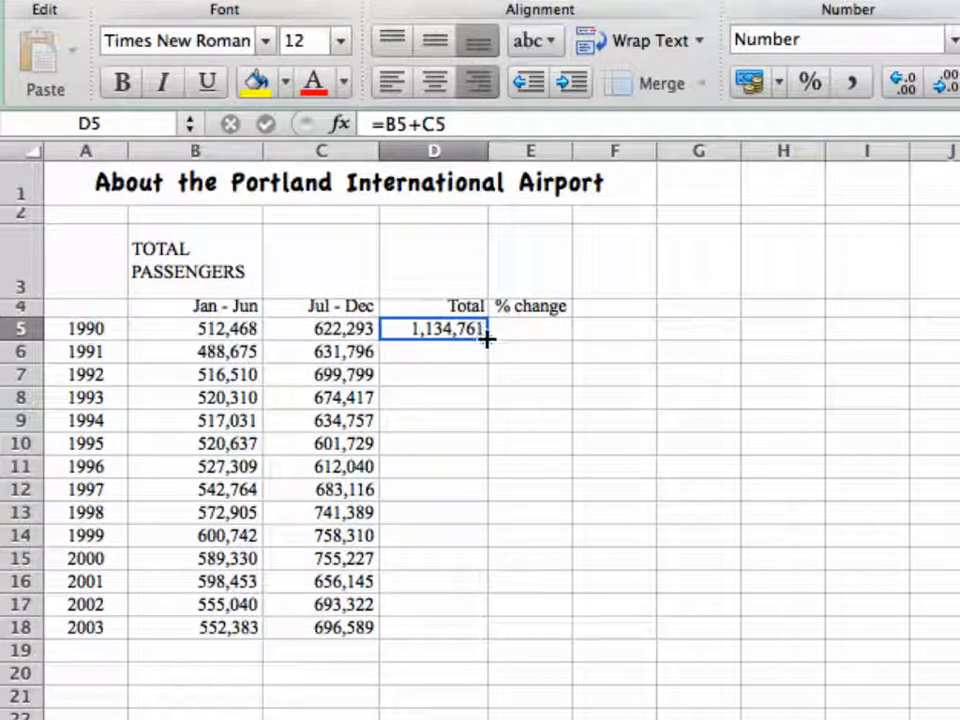
pyautogui.moveTo(487, 339); pyautogui.dragTo(481, 630)
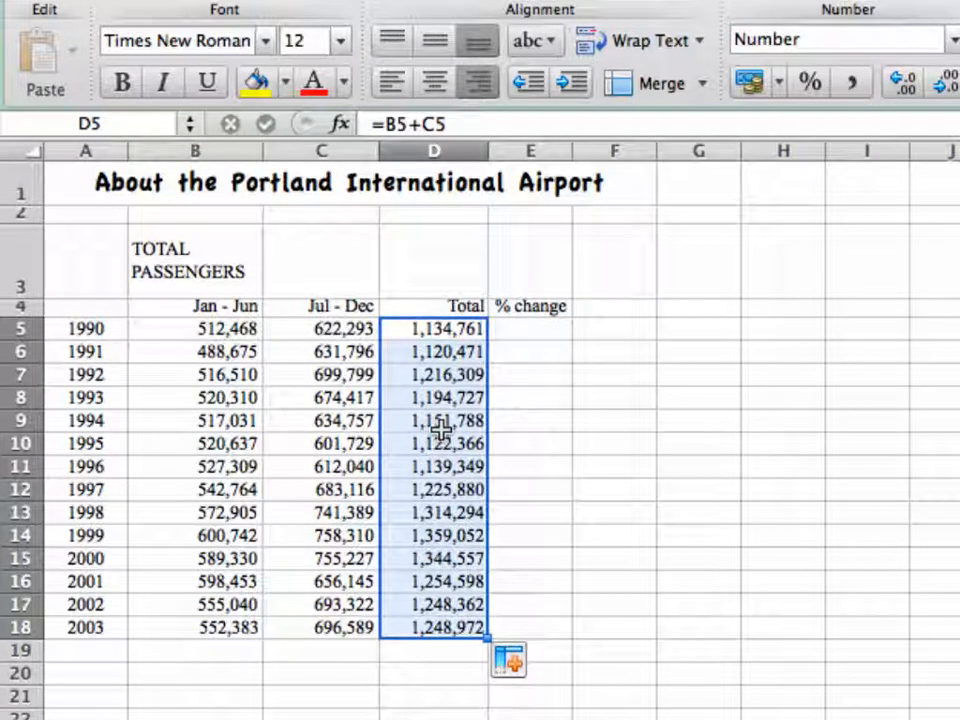
# - Enter the % change formula =(C5-B5)/B5 in cell E5 and fill it down through E18
pyautogui.click(532, 331)
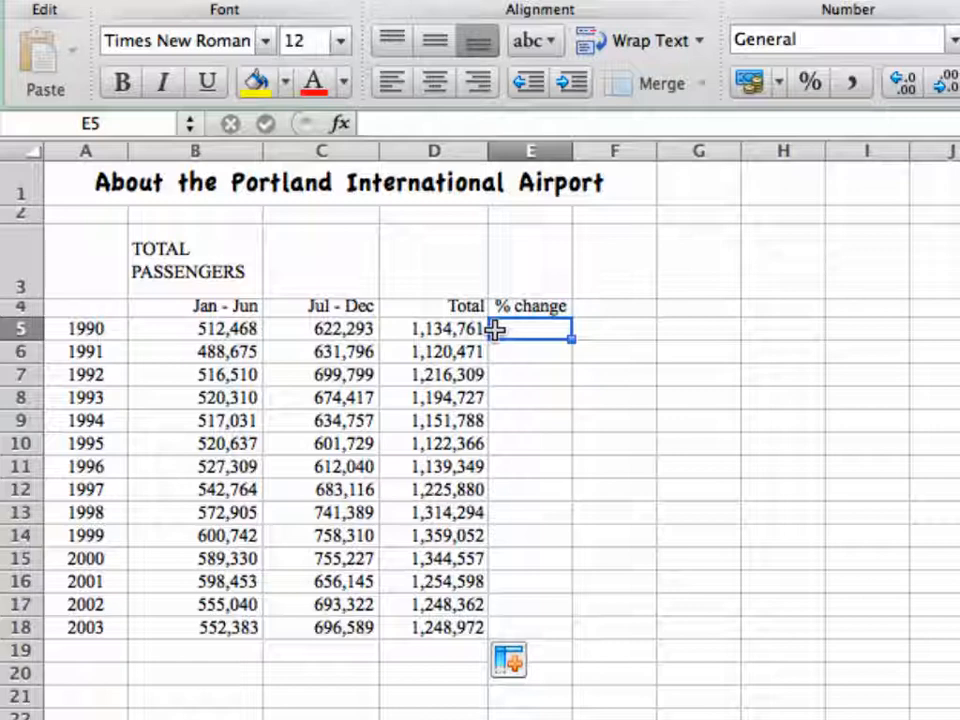
pyautogui.write('=')
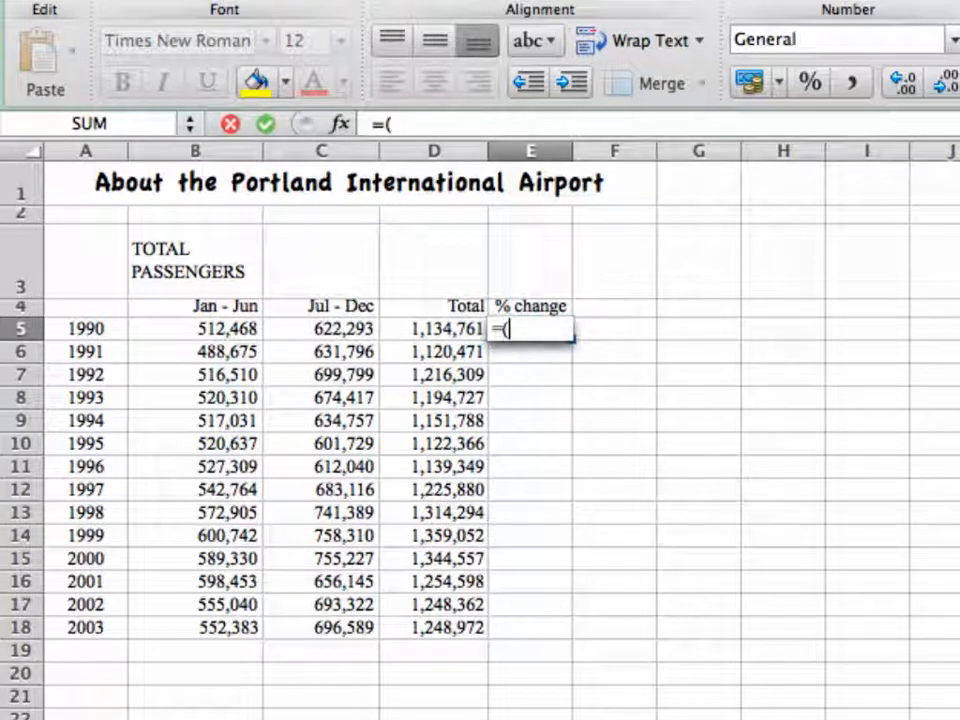
pyautogui.write('(')
pyautogui.click(340, 328)
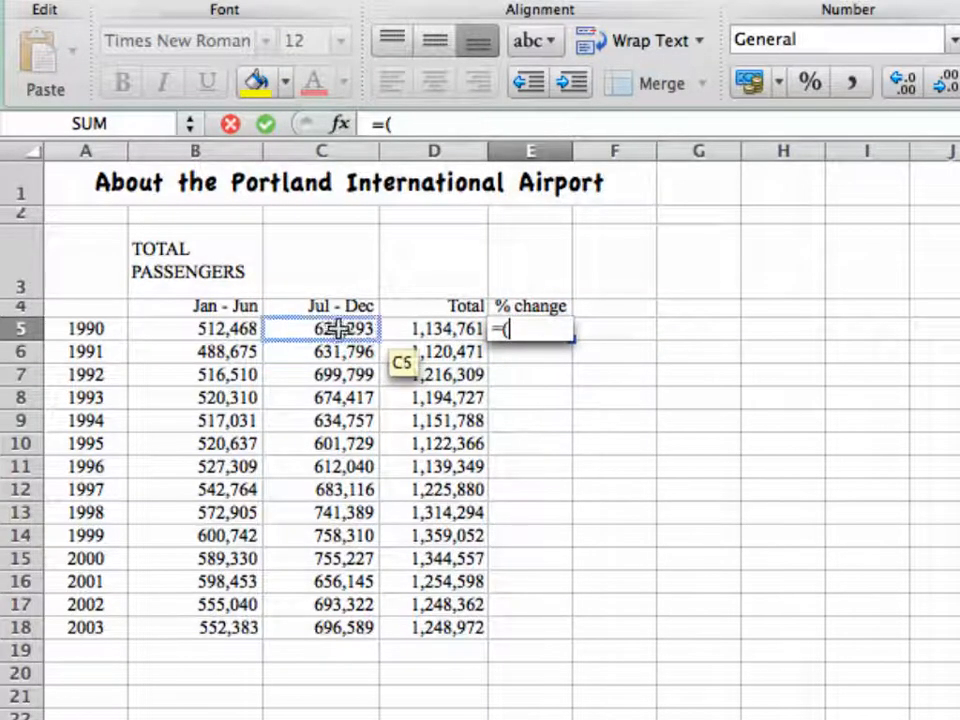
pyautogui.click(340, 328)
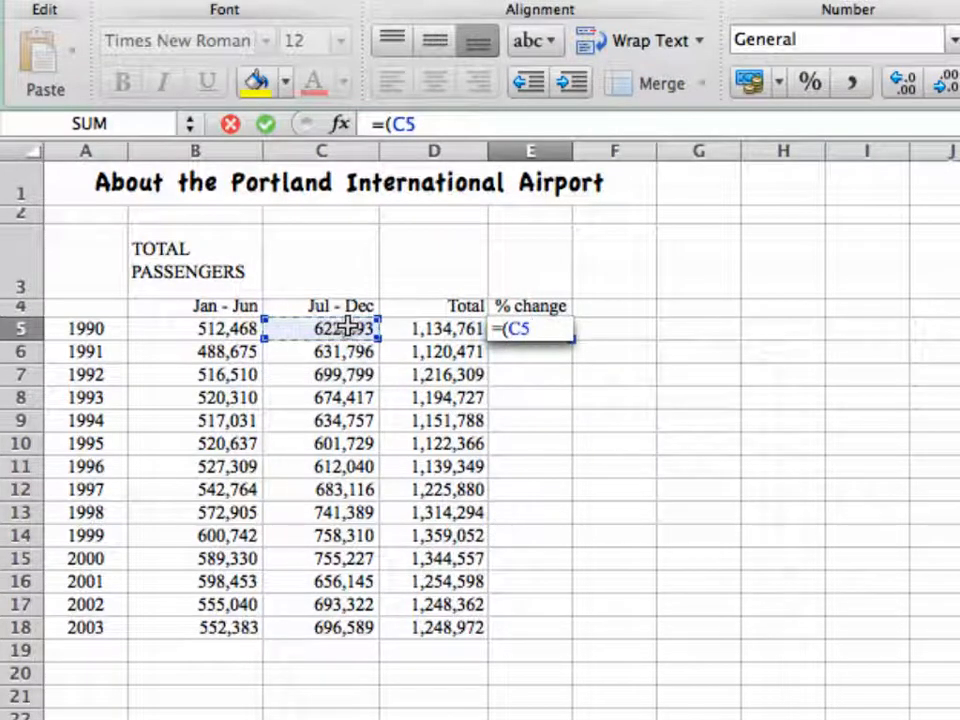
pyautogui.write('-')
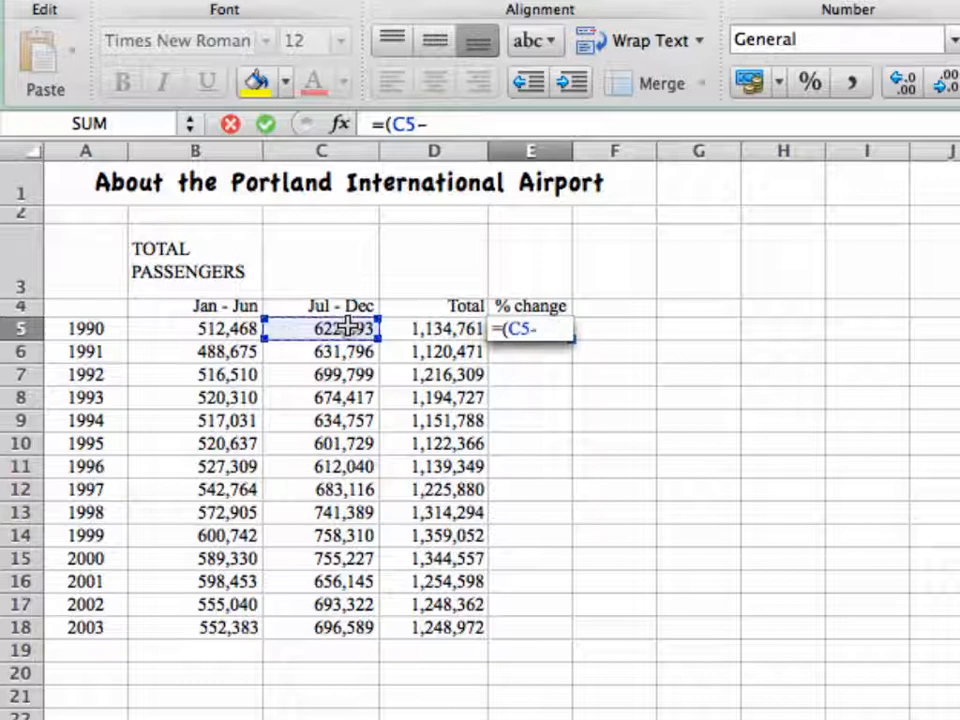
pyautogui.click(218, 329)
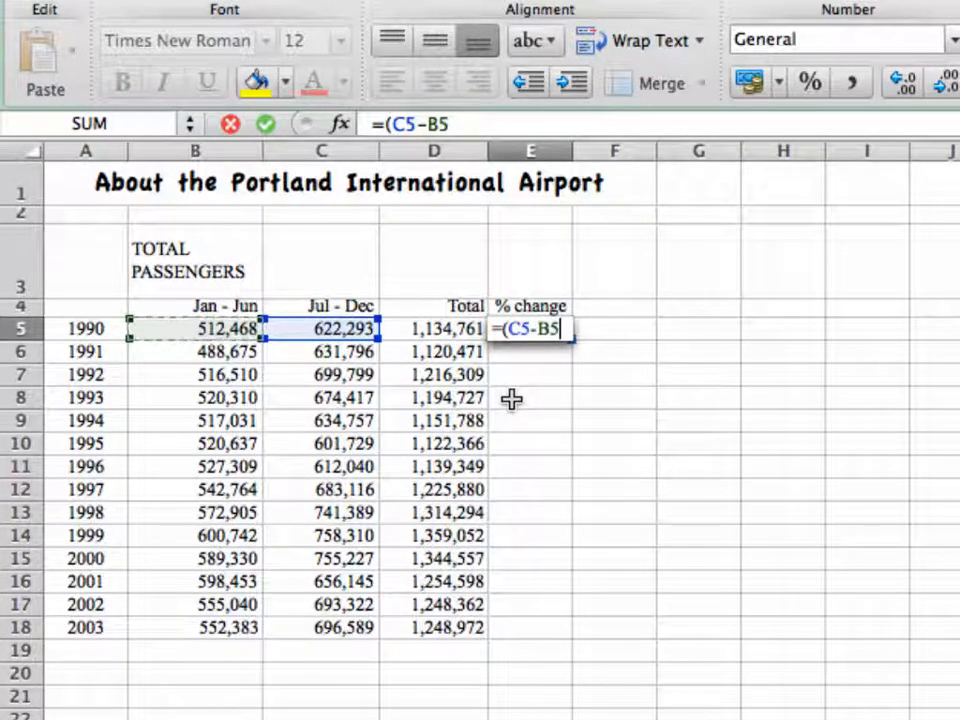
pyautogui.write(')/')
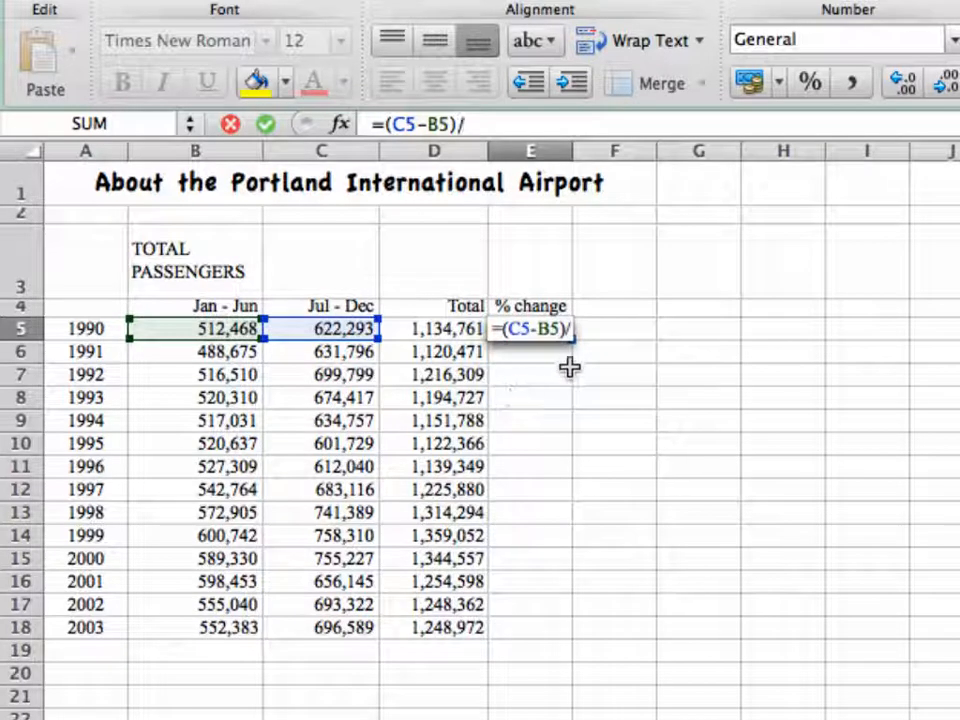
pyautogui.click(220, 328)
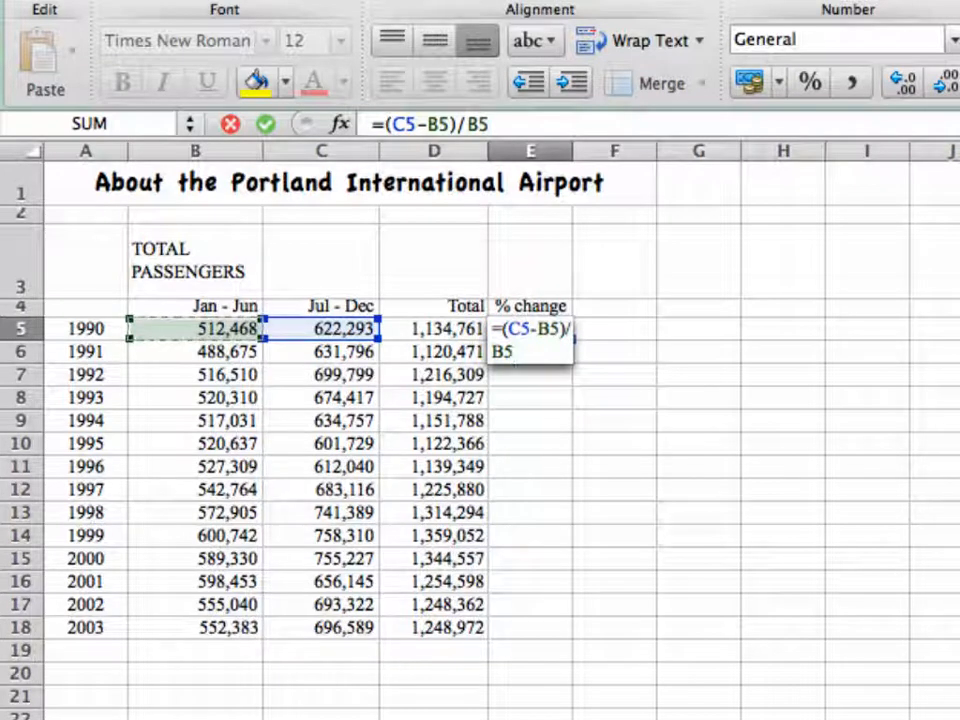
pyautogui.press('Return')
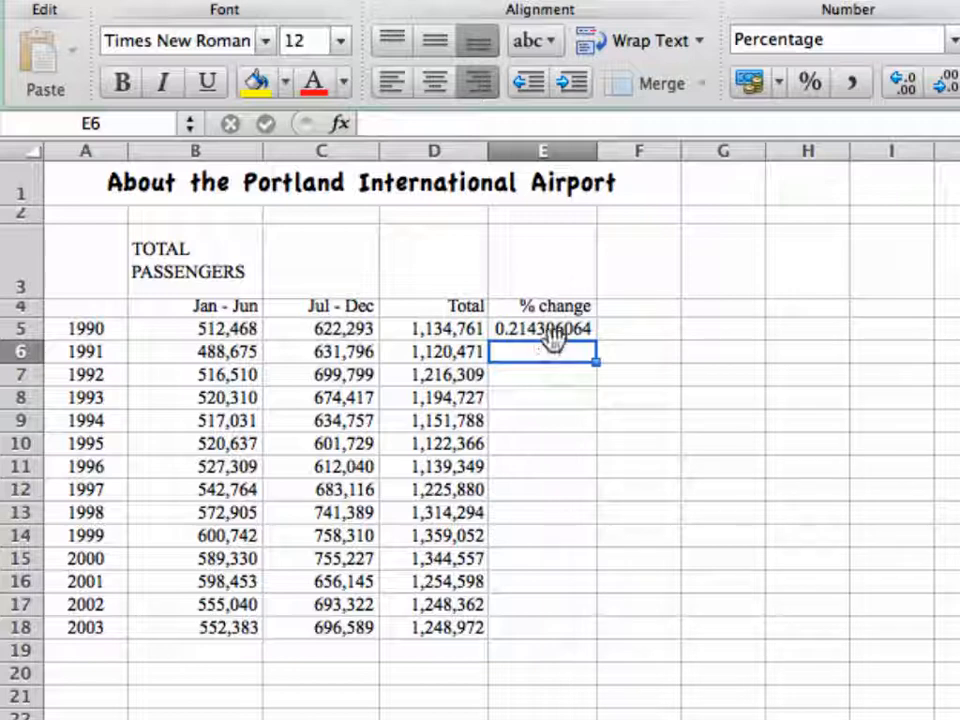
pyautogui.click(553, 334)
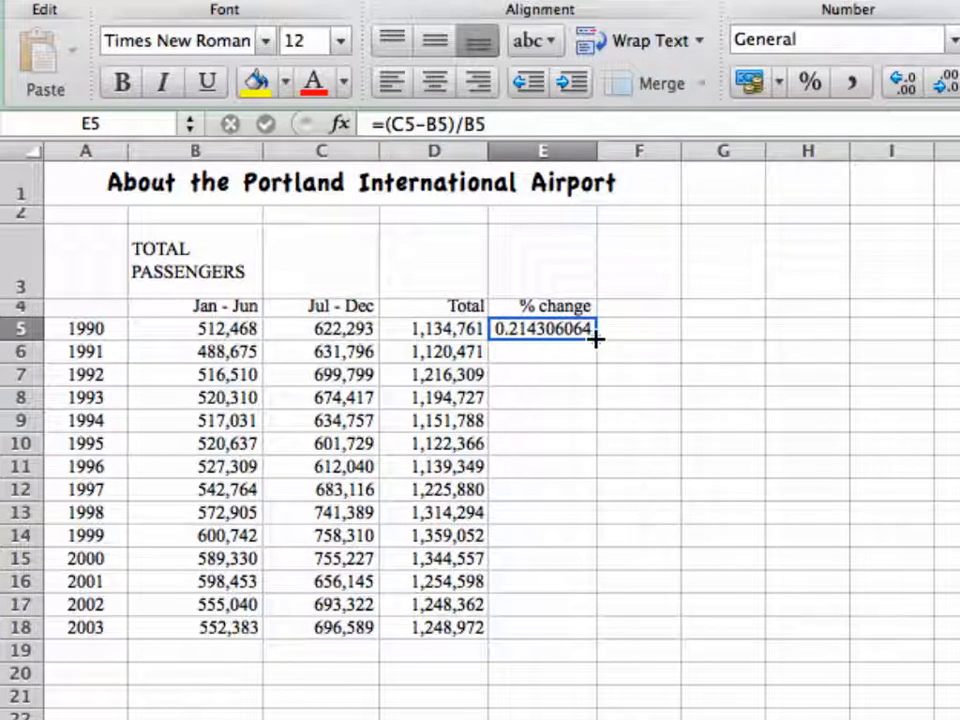
pyautogui.moveTo(596, 340); pyautogui.dragTo(589, 636)
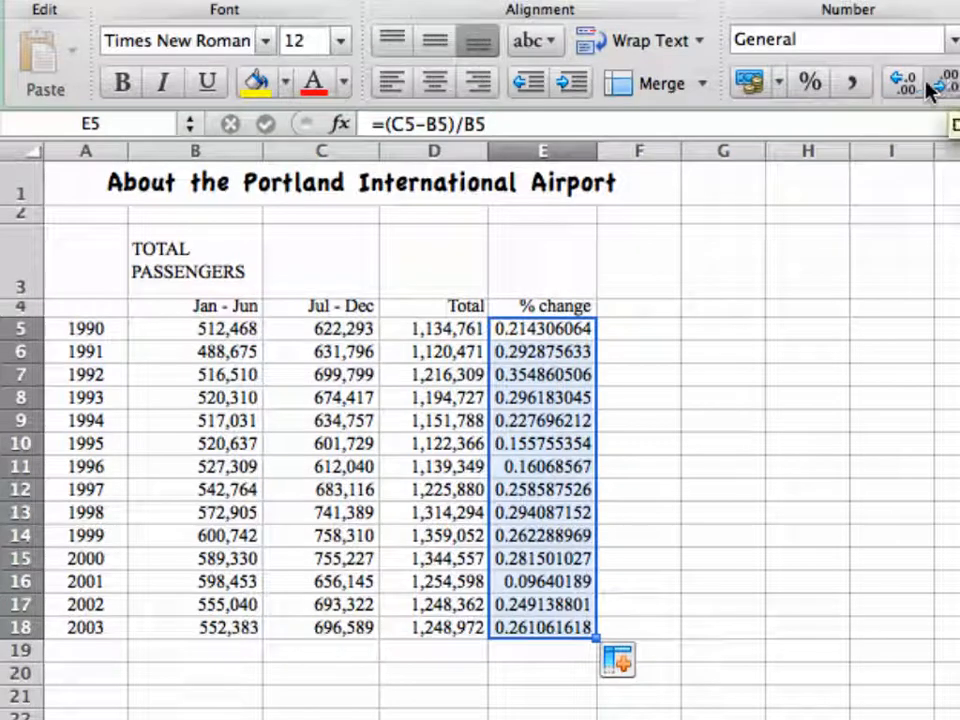
# - Format the % change values in E5:E18 as percentages with one decimal place and narrow column E slightly
pyautogui.click(810, 84)
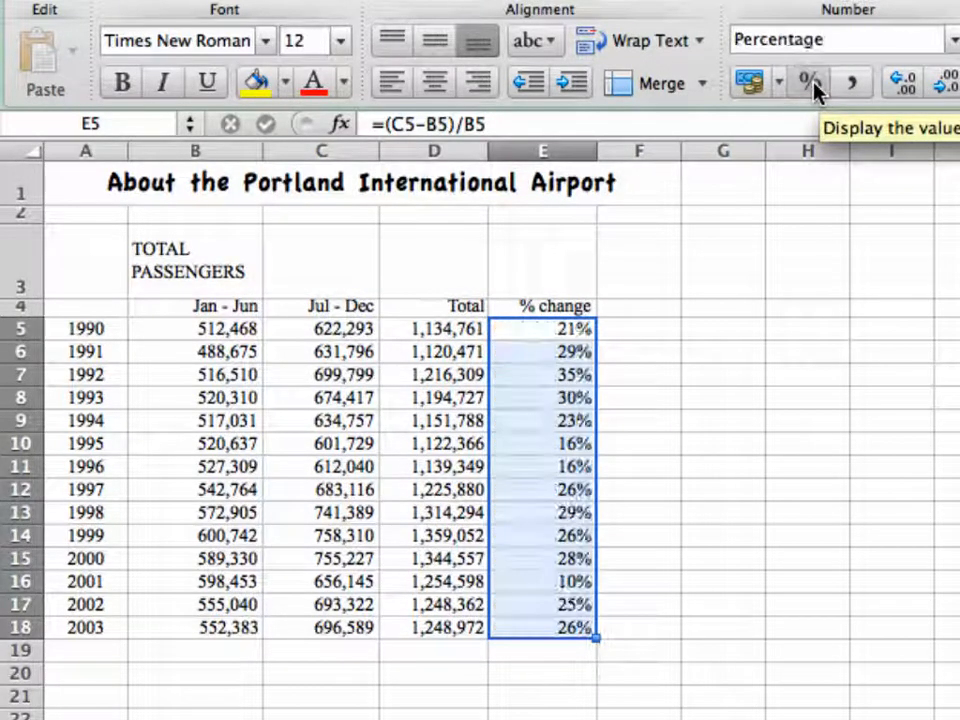
pyautogui.click(908, 86)
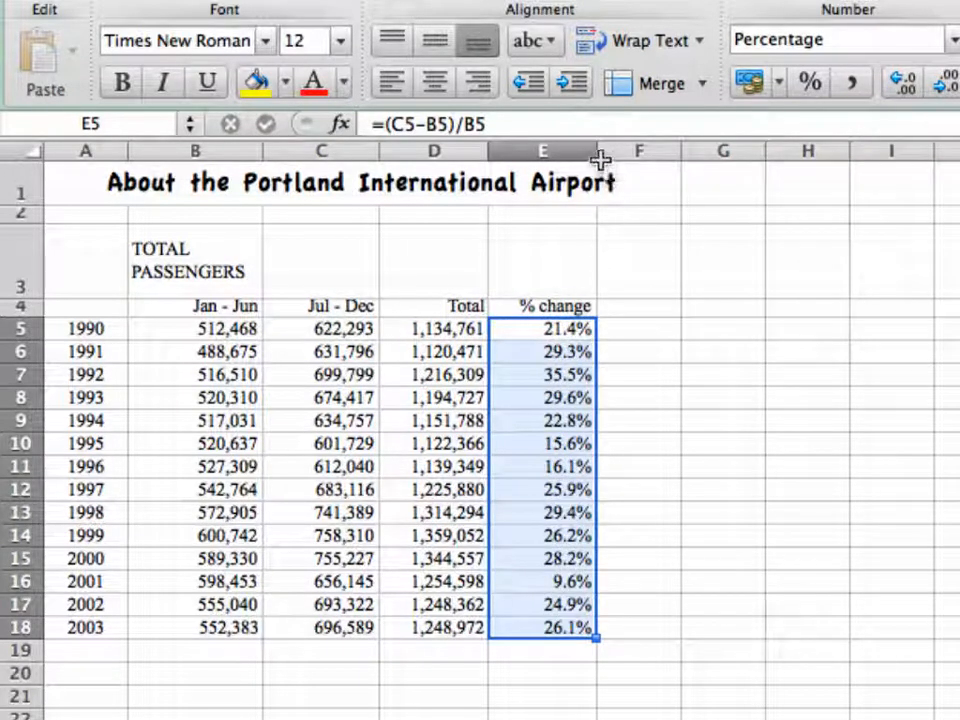
pyautogui.moveTo(598, 153); pyautogui.dragTo(577, 154)
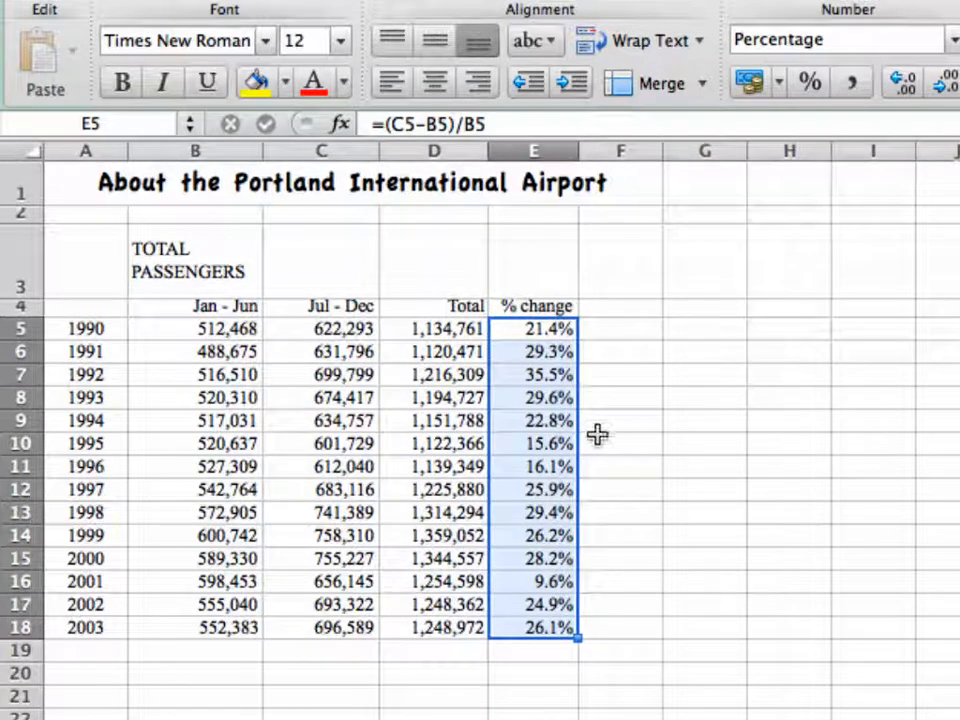
pyautogui.click(527, 695)
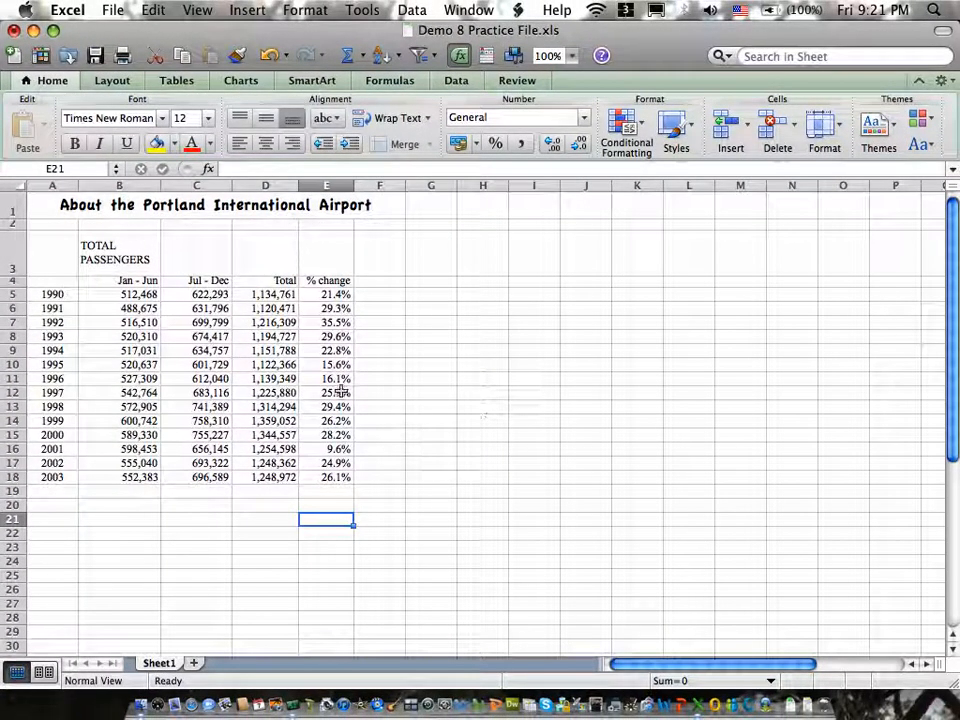
# - Search the Clip Art Gallery for "airplane" and open its online image collection in the web browser
pyautogui.click(250, 10)
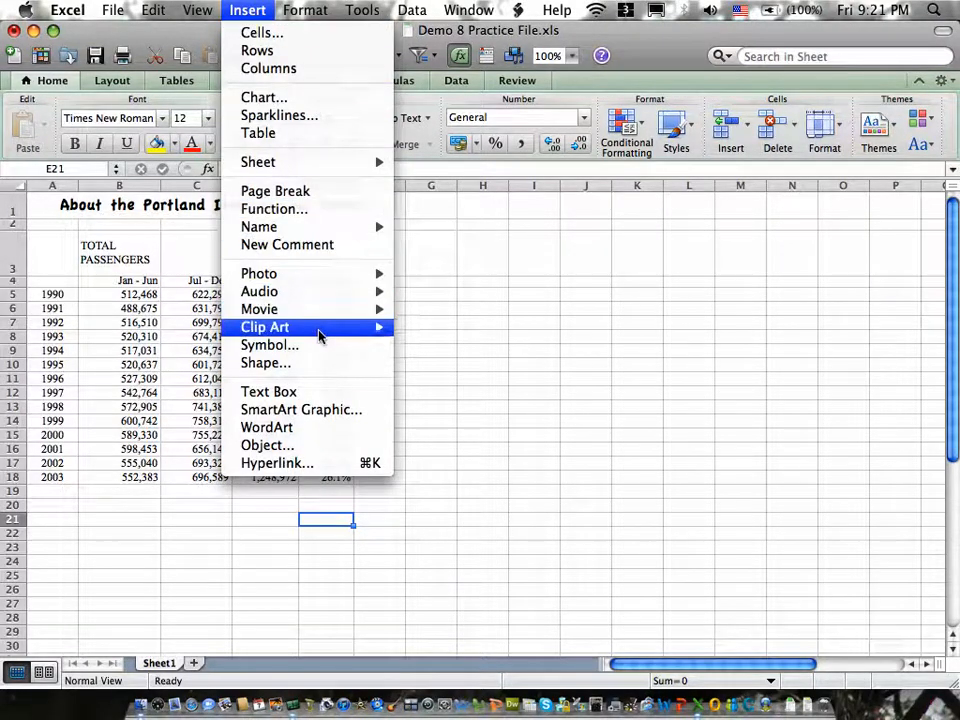
pyautogui.moveTo(320, 336)
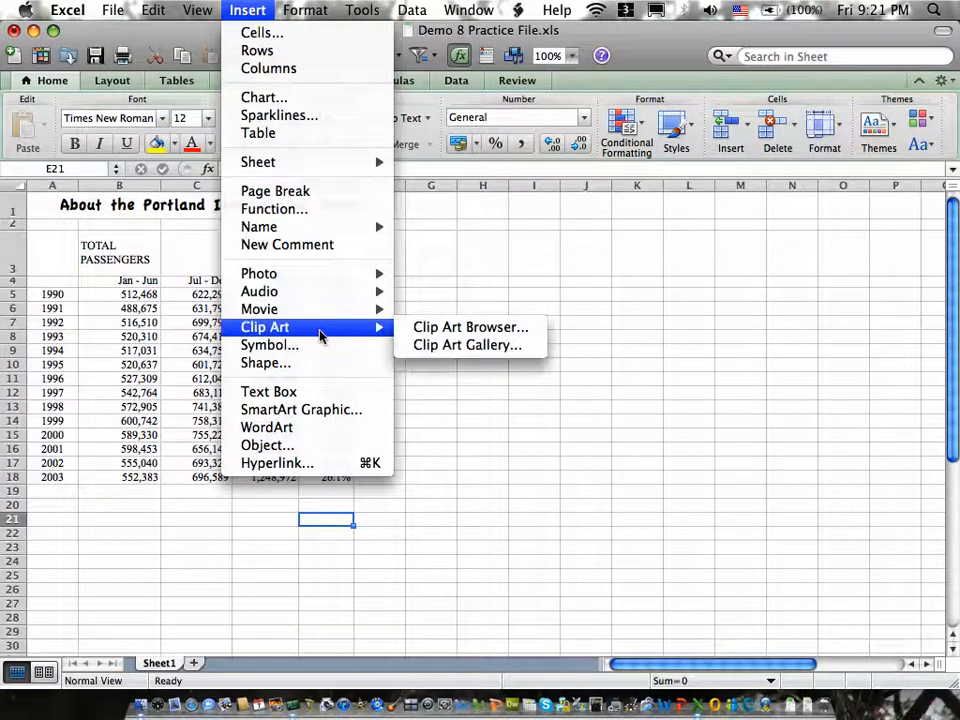
pyautogui.click(460, 346)
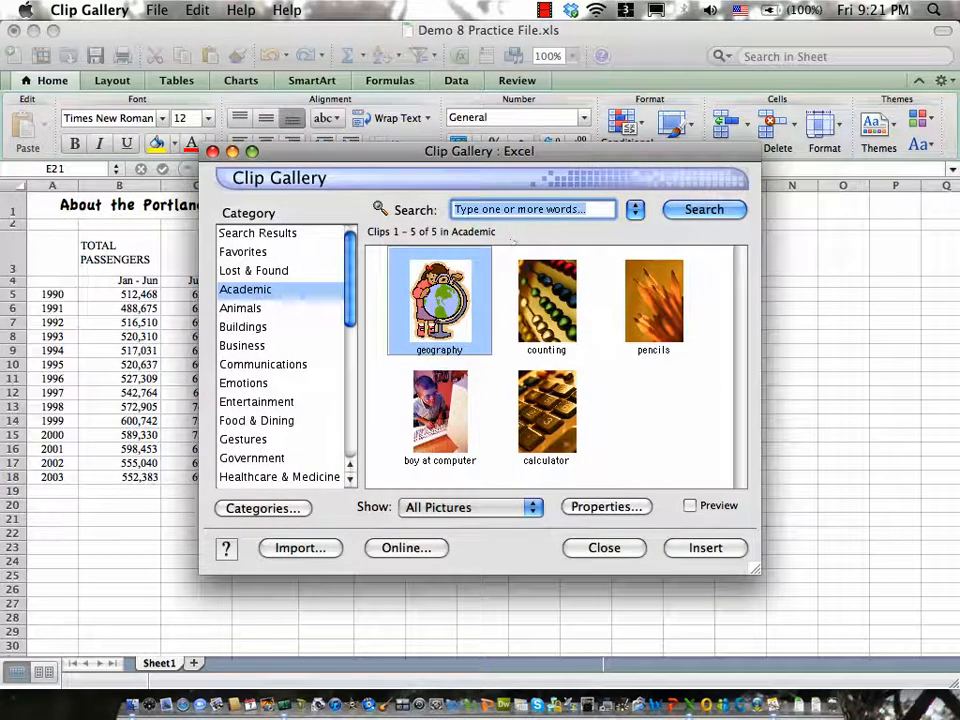
pyautogui.write('airplane')
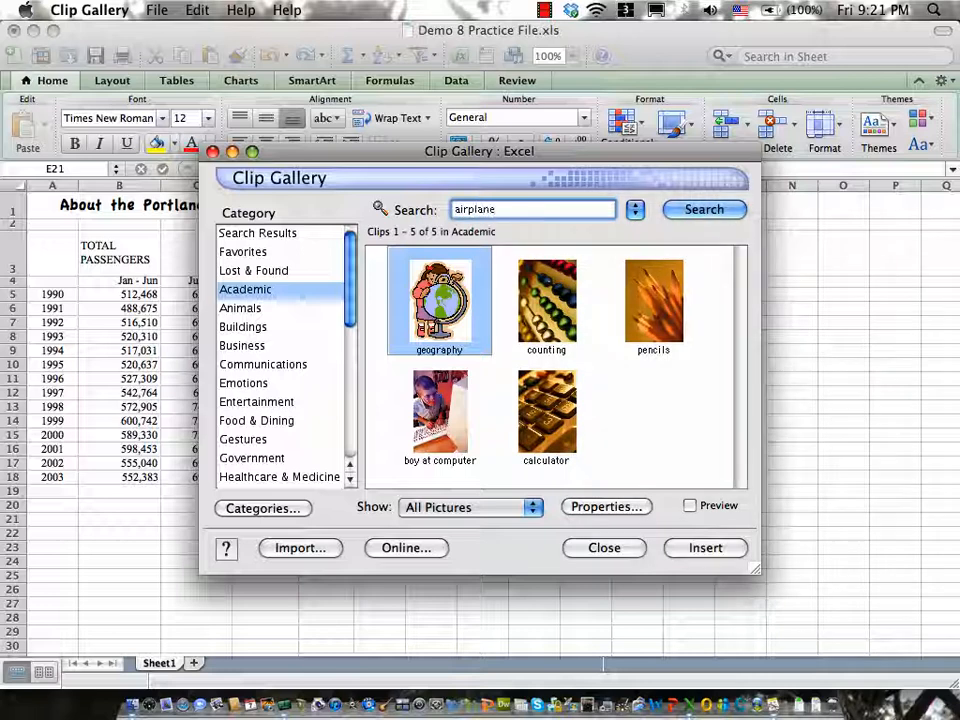
pyautogui.press('Return')
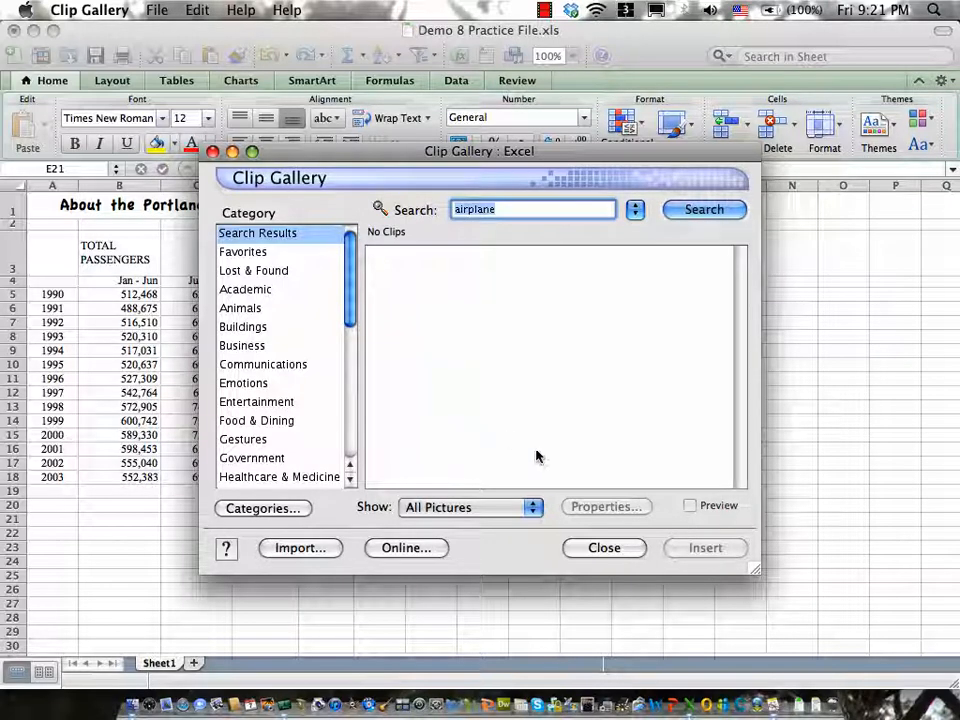
pyautogui.click(406, 552)
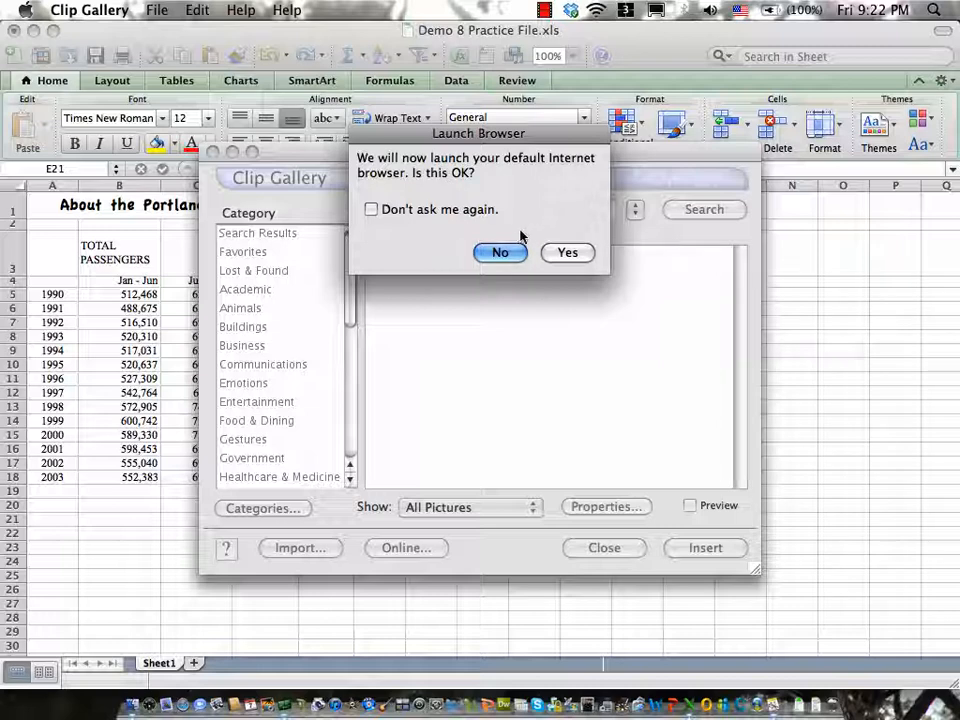
pyautogui.click(565, 255)
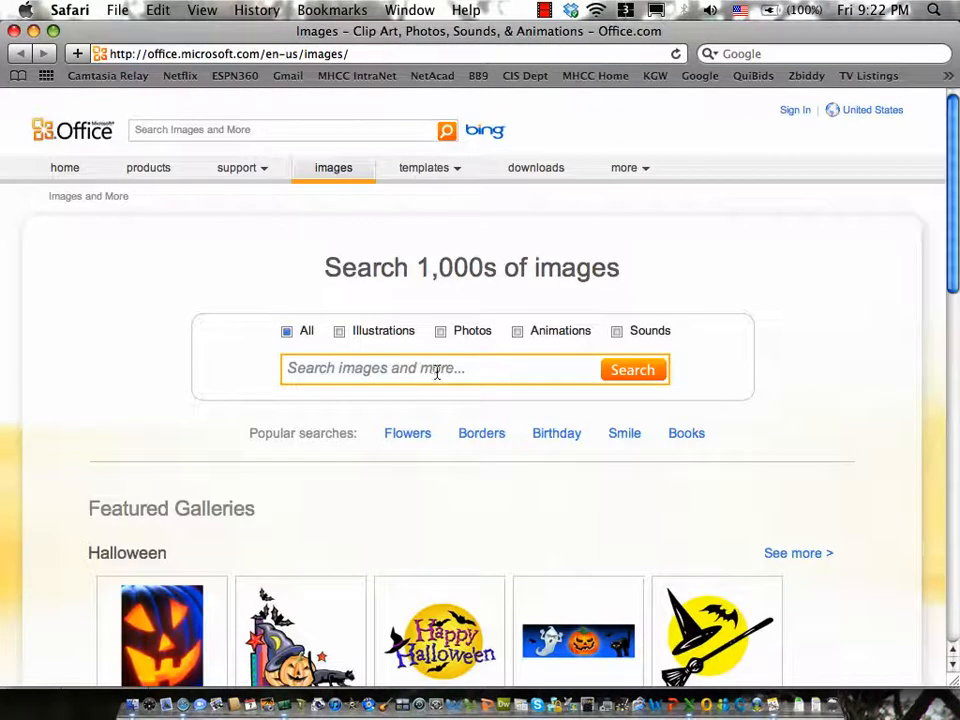
# - Search the online image collection for "airplane" and download the round glass-ball picture of an airliner above clouds
pyautogui.click(448, 372)
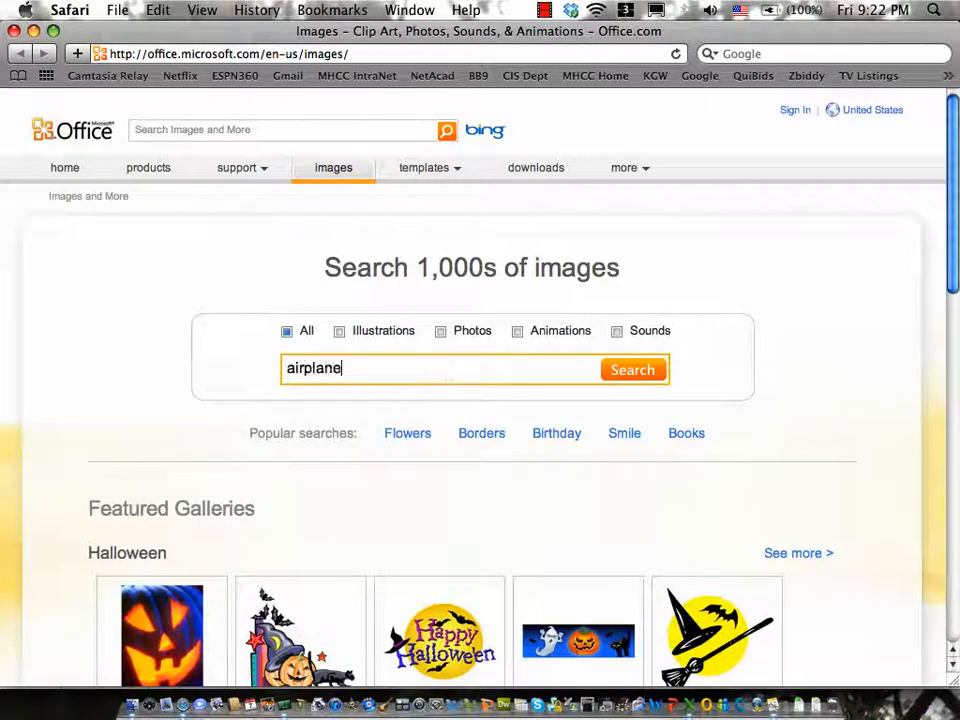
pyautogui.press('Return')
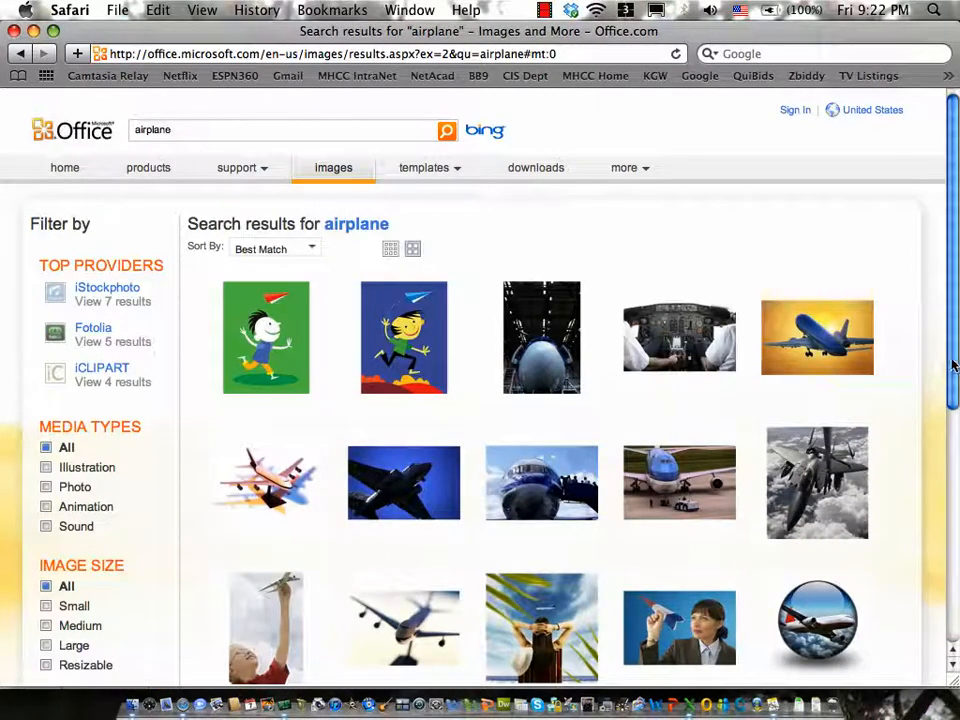
pyautogui.moveTo(955, 365); pyautogui.dragTo(940, 480)
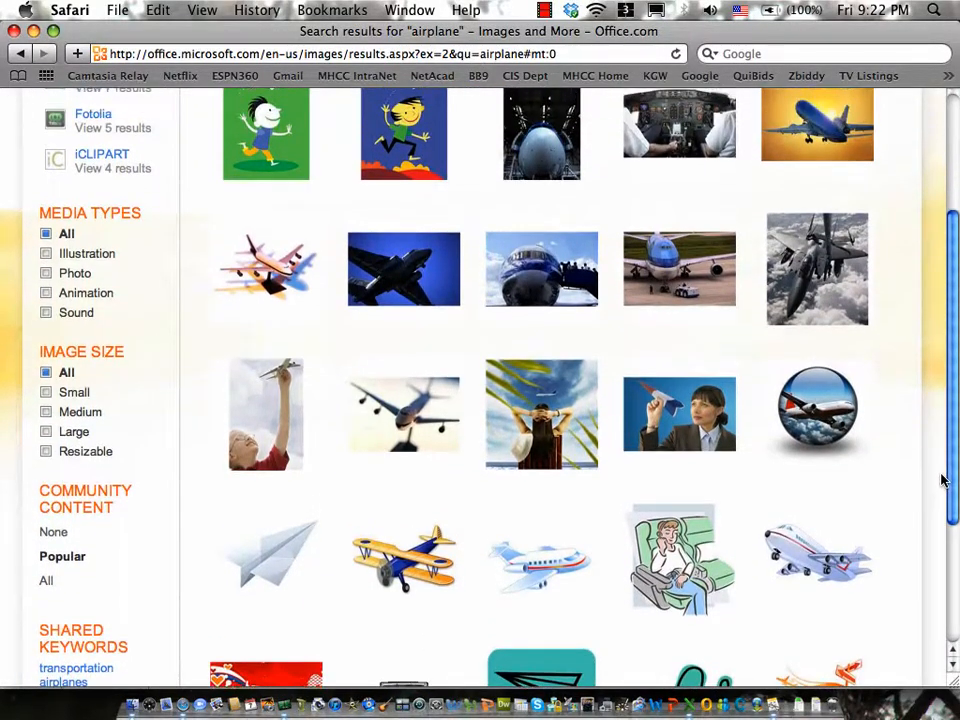
pyautogui.moveTo(836, 474)
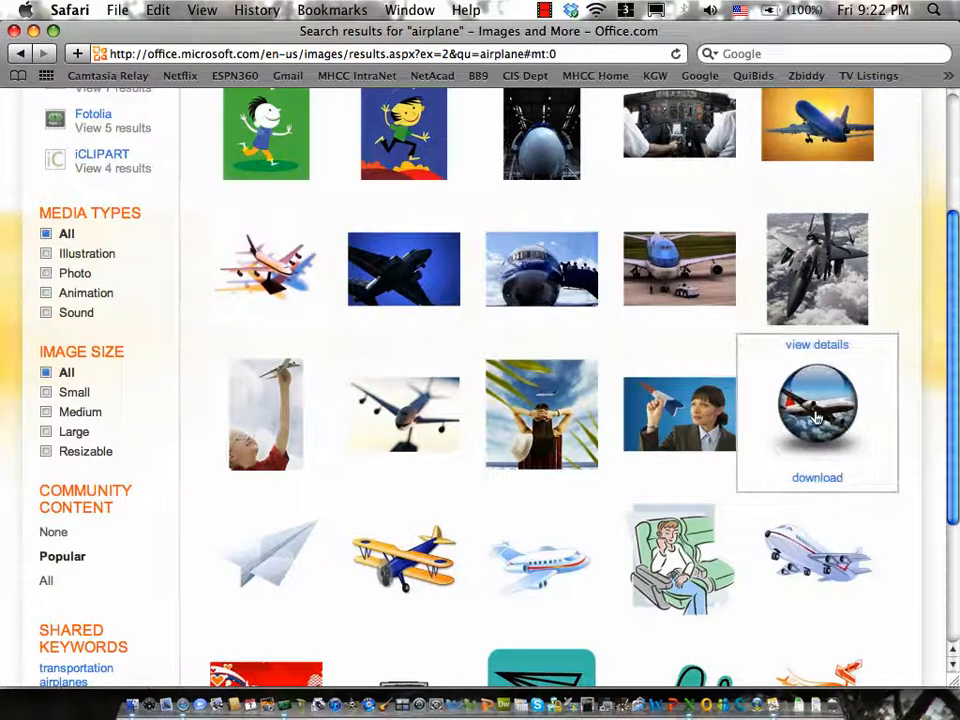
pyautogui.click(817, 478)
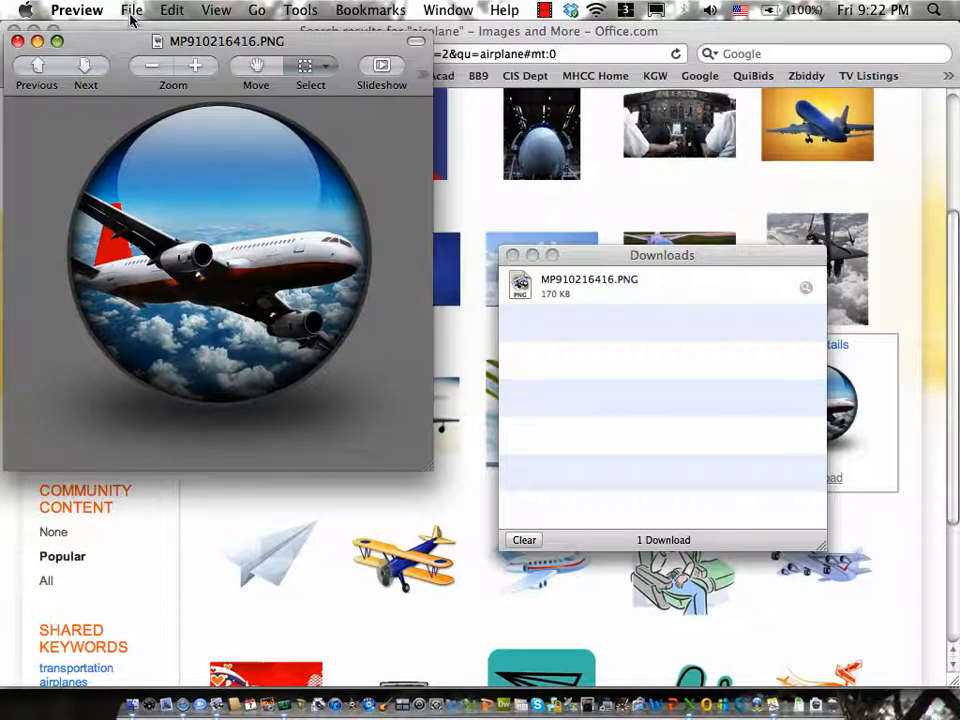
# - Copy the downloaded MP910216416.PNG image, and close the image, downloads, browser and Clip Gallery windows to return to the Excel worksheet
pyautogui.click(179, 17)
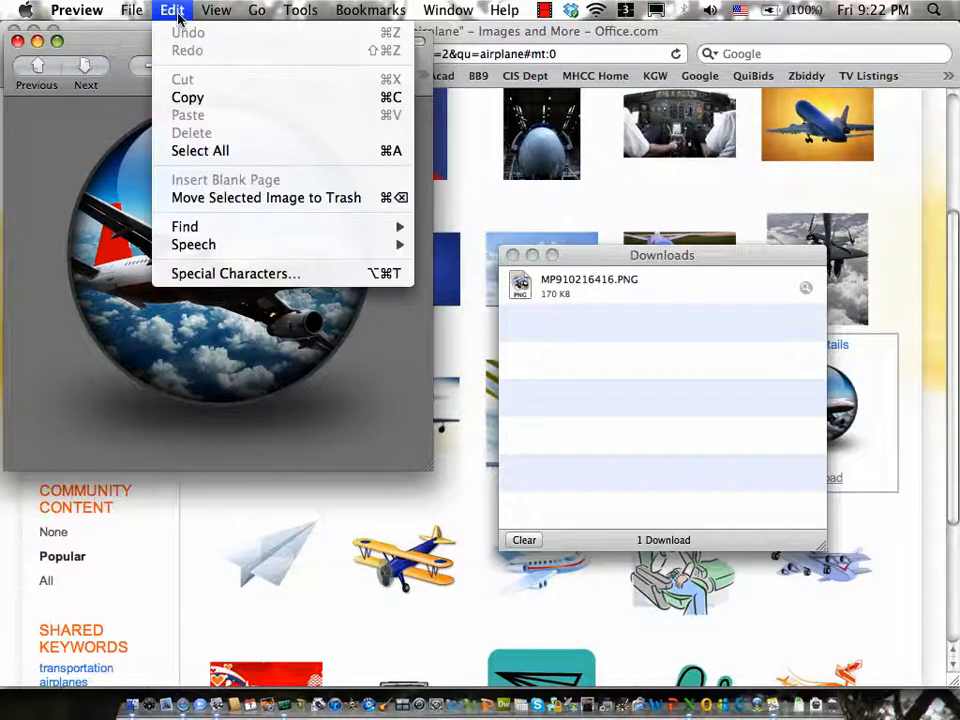
pyautogui.click(191, 99)
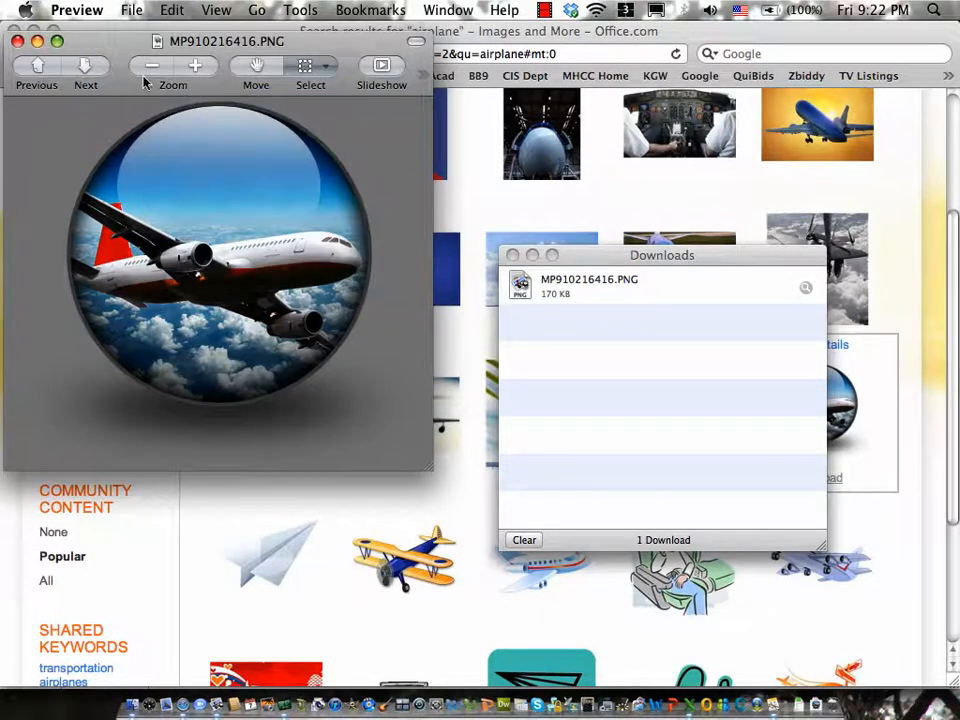
pyautogui.click(18, 42)
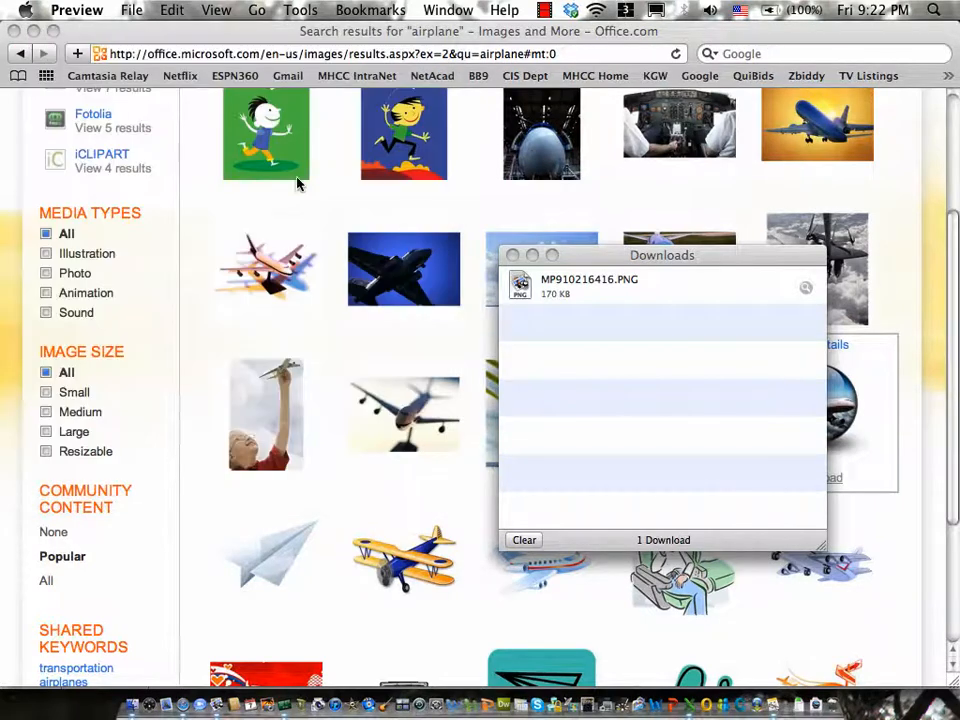
pyautogui.click(512, 256)
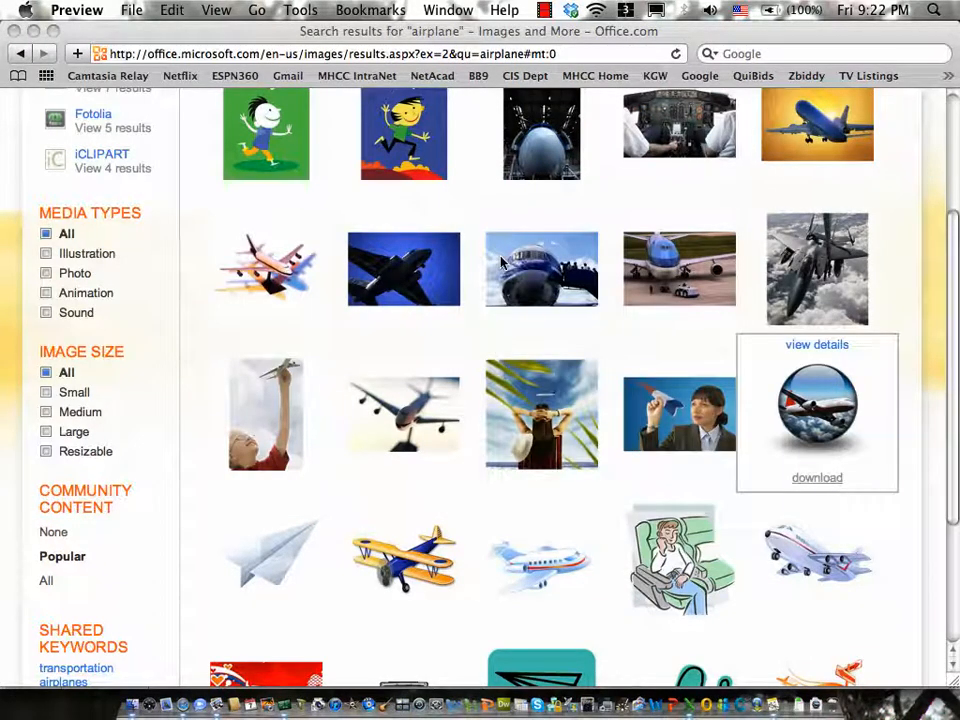
pyautogui.click(14, 31)
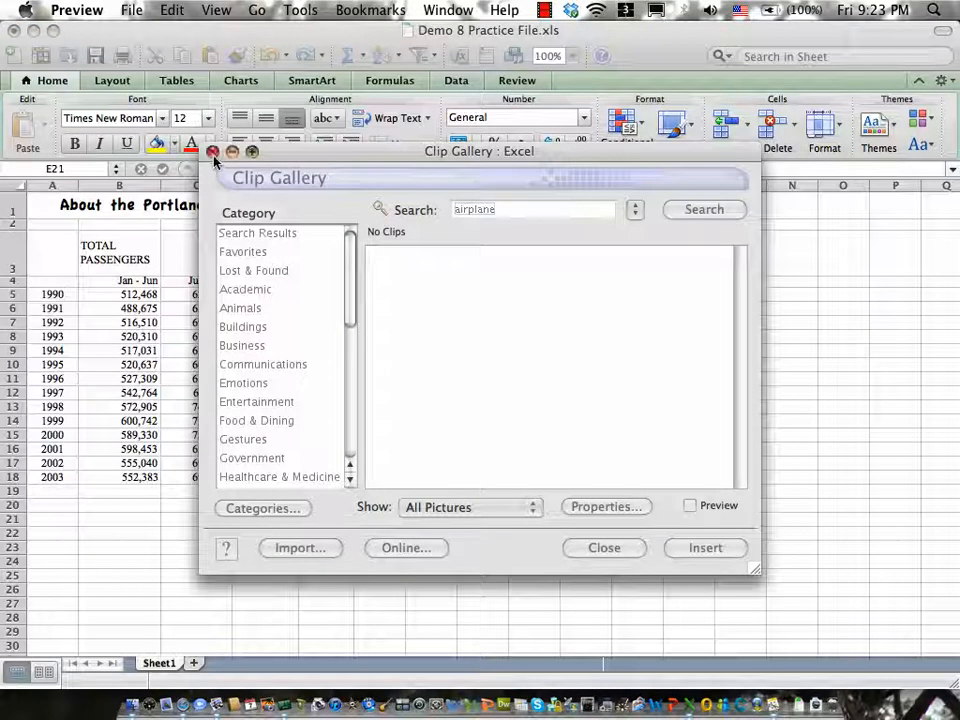
pyautogui.click(212, 152)
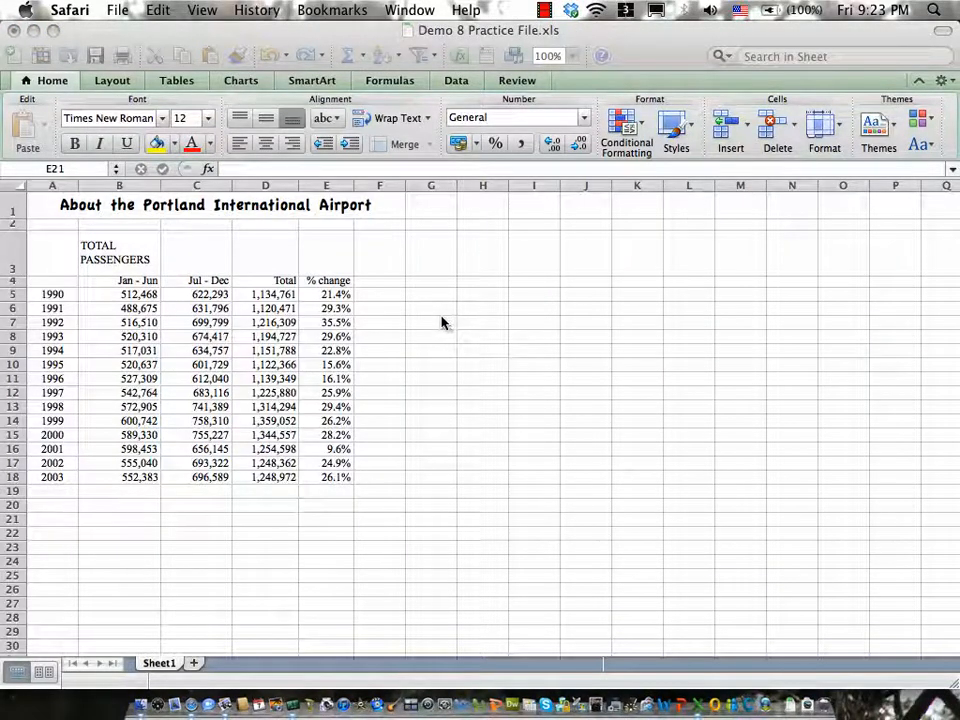
# - Paste the copied airplane image into the worksheet at cell E21
pyautogui.click(443, 322)
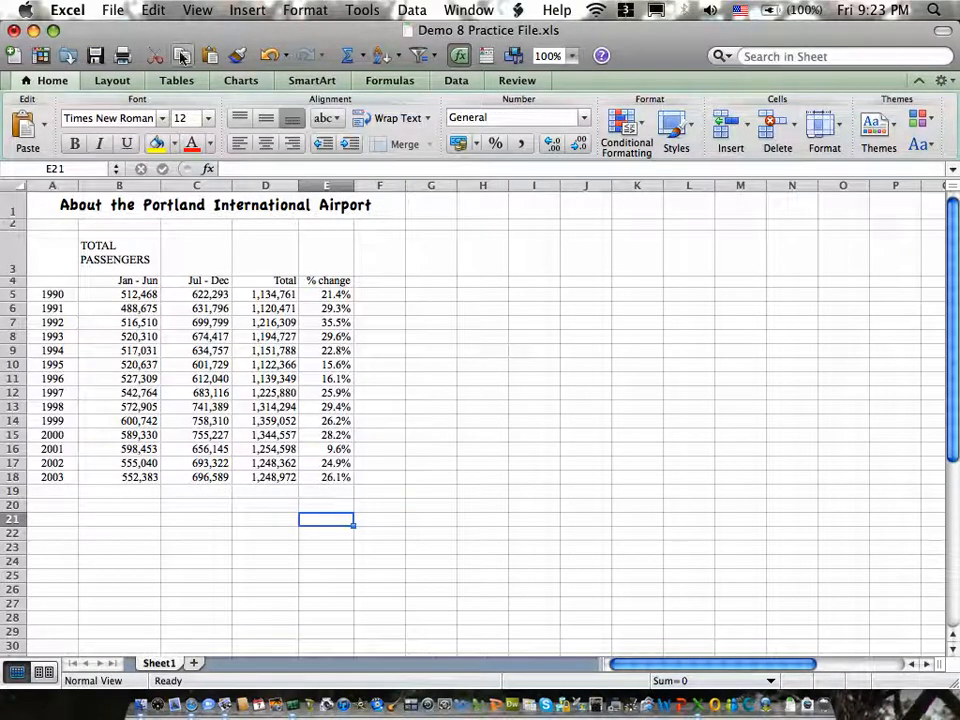
pyautogui.click(152, 10)
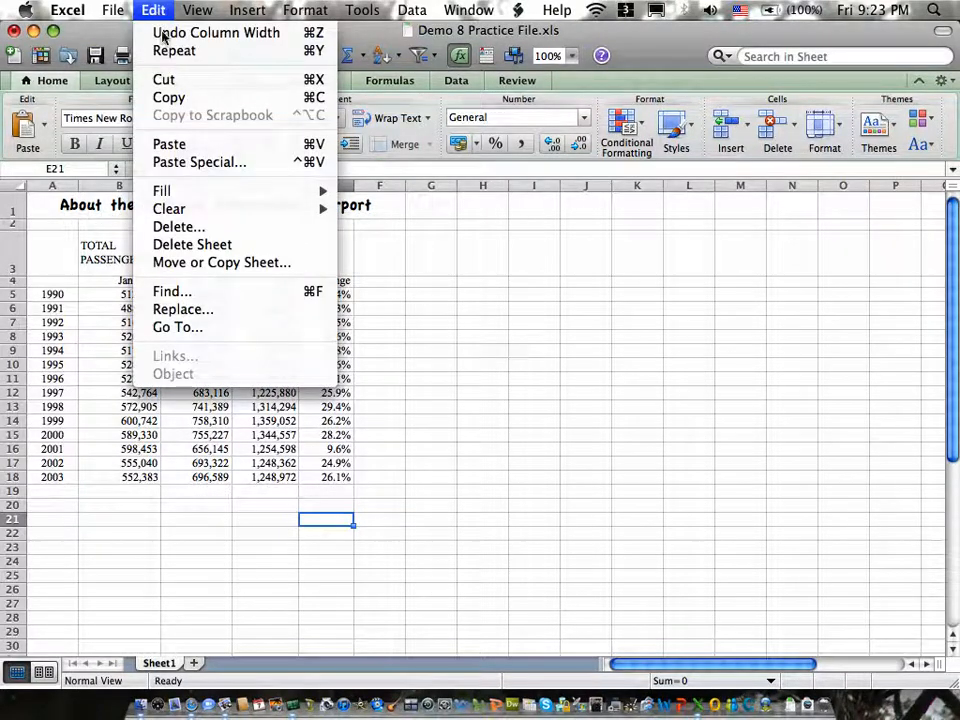
pyautogui.click(168, 144)
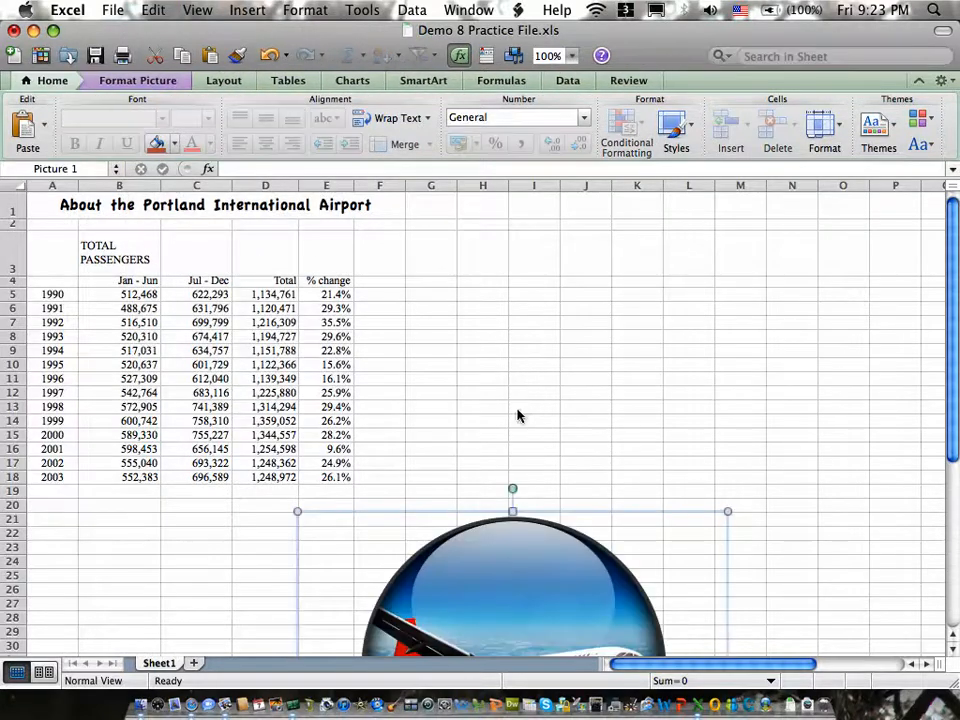
# - Shrink the airplane picture proportionally and position it beside the passenger table, around columns F to K and rows 3 to 23
pyautogui.moveTo(520, 581); pyautogui.dragTo(542, 311)
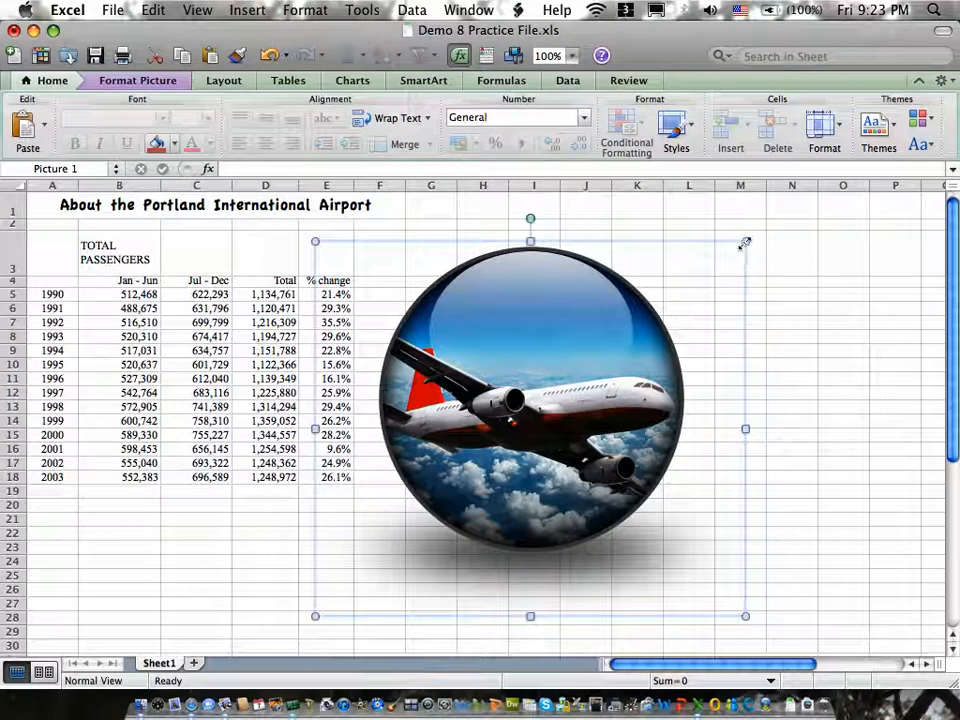
pyautogui.moveTo(745, 243); pyautogui.dragTo(652, 323)
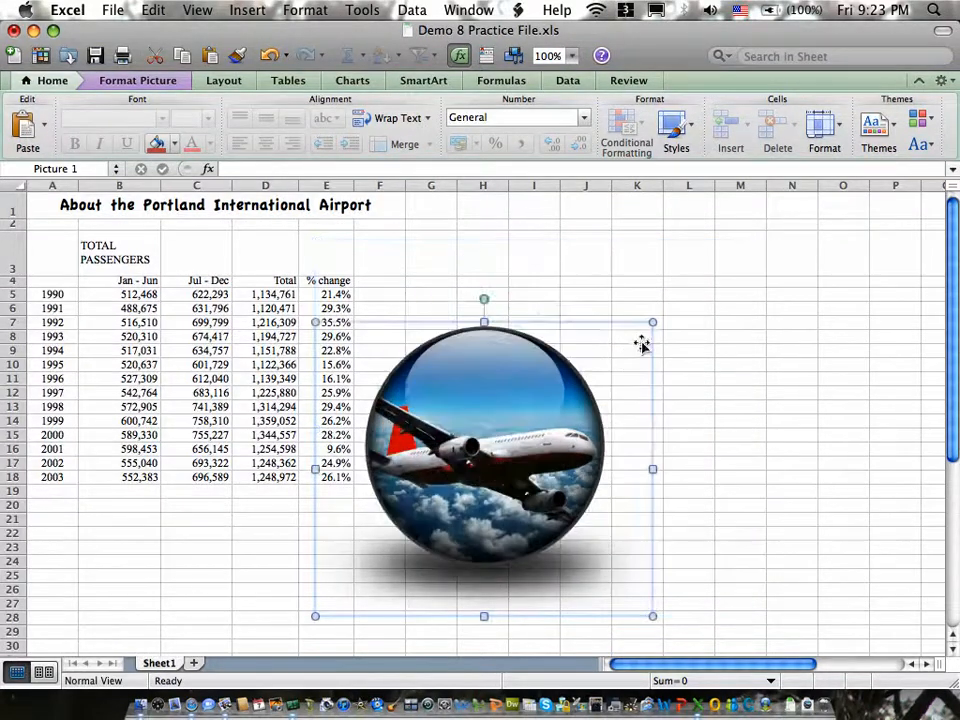
pyautogui.moveTo(519, 442); pyautogui.dragTo(378, 391)
pyautogui.moveTo(336, 393); pyautogui.dragTo(568, 380)
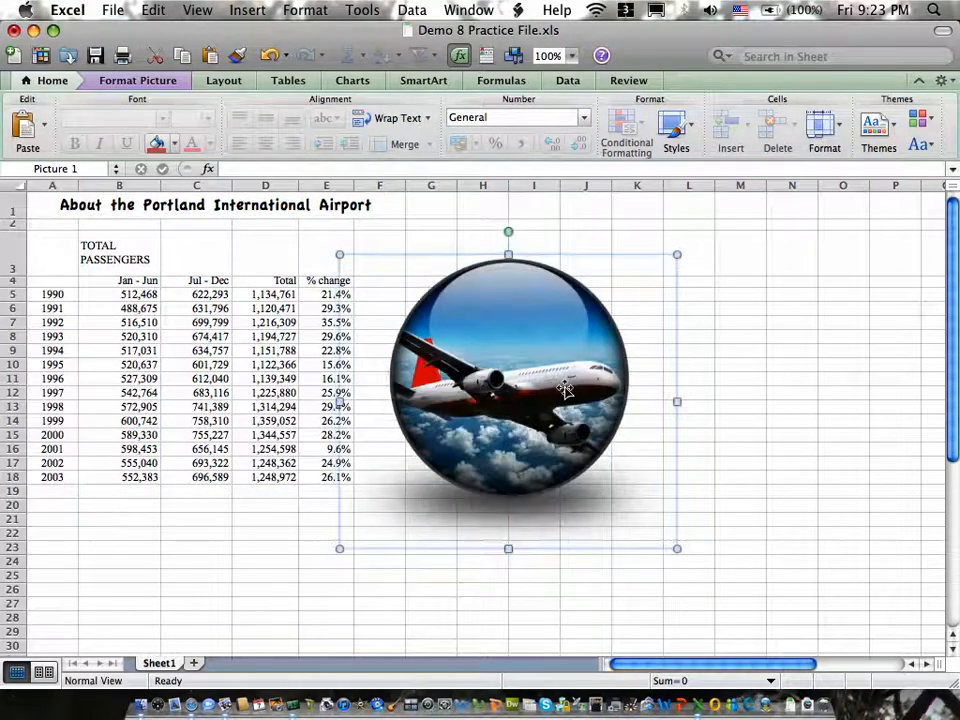
pyautogui.click(434, 600)
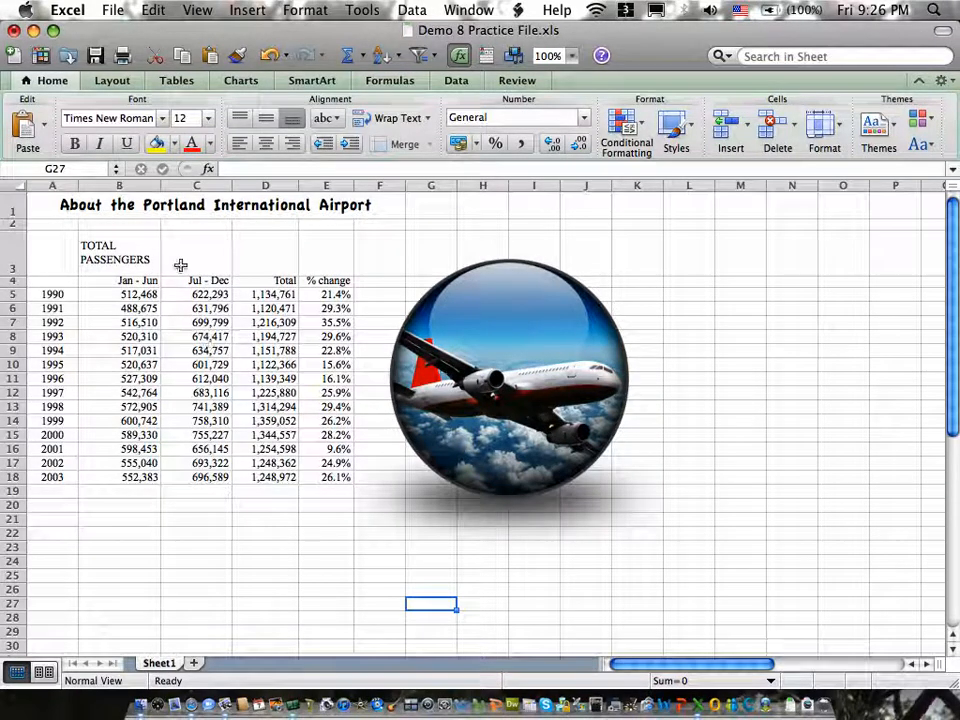
# - Turn on the Show formulas window option in the View preferences to display the worksheet's formulas
pyautogui.click(74, 14)
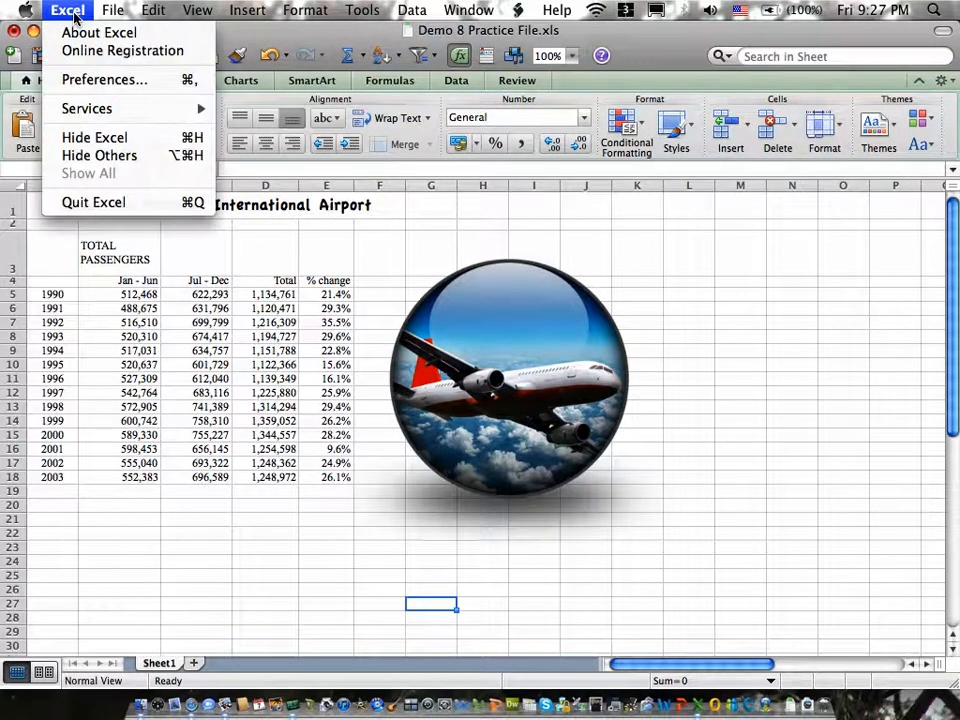
pyautogui.click(92, 80)
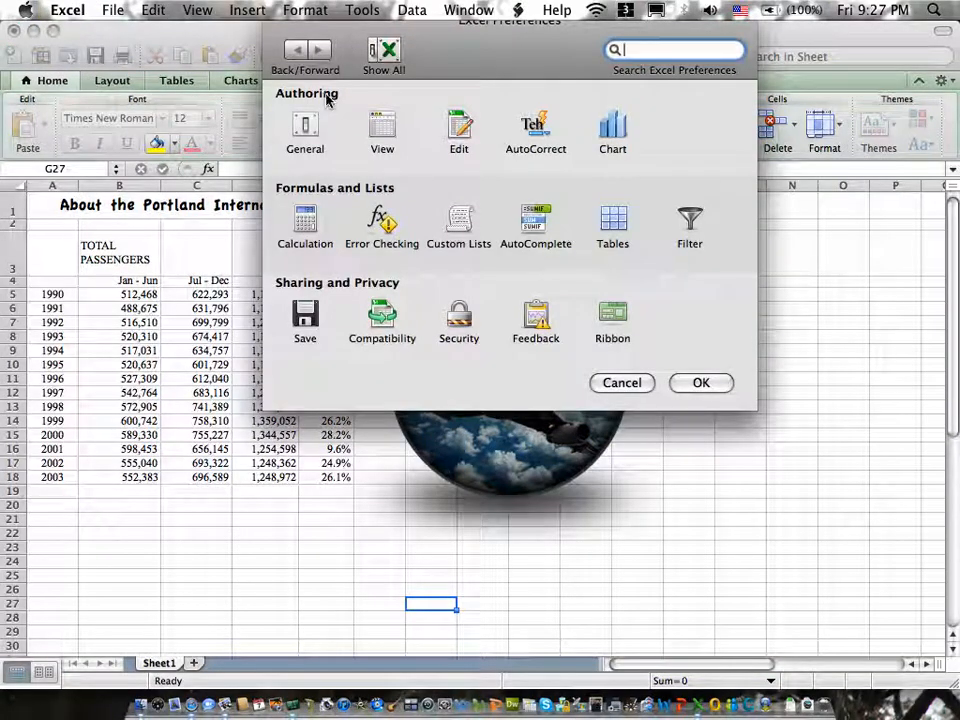
pyautogui.click(381, 128)
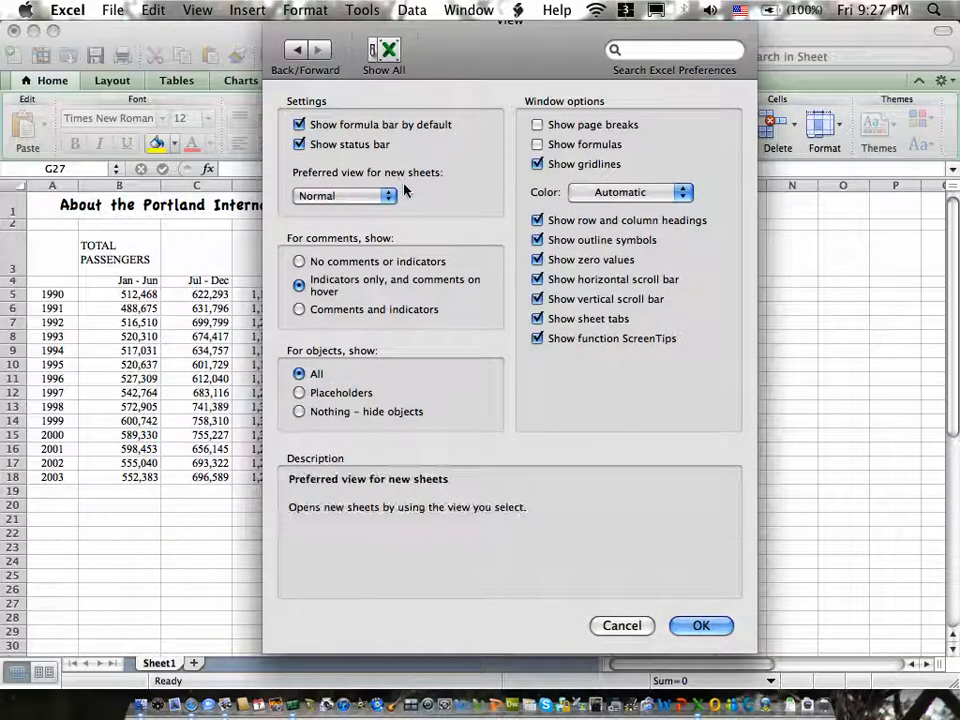
pyautogui.click(538, 145)
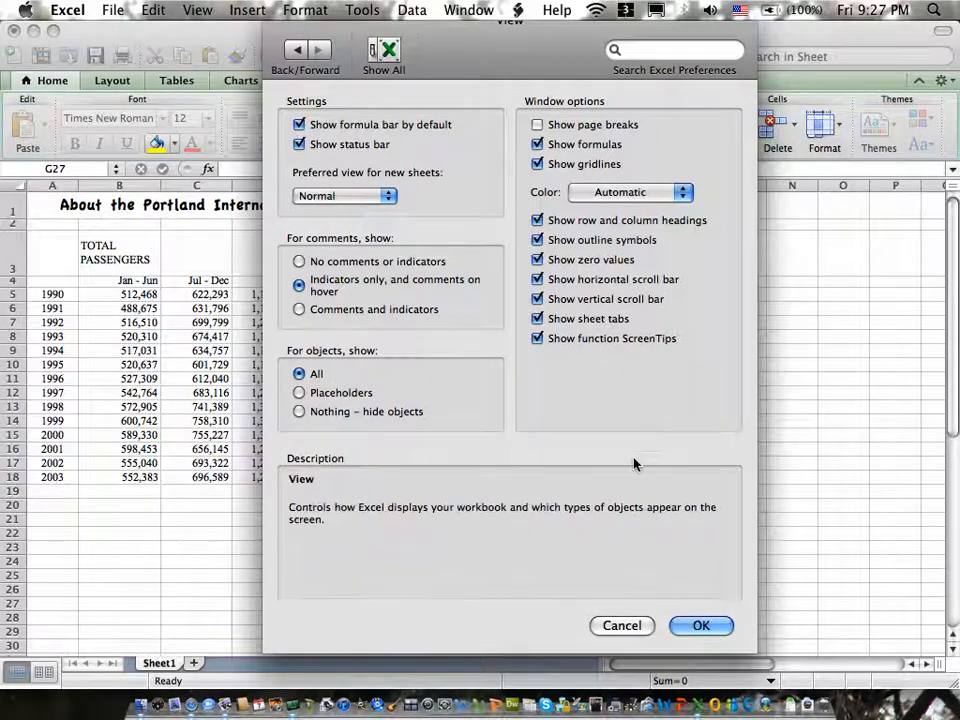
pyautogui.click(700, 626)
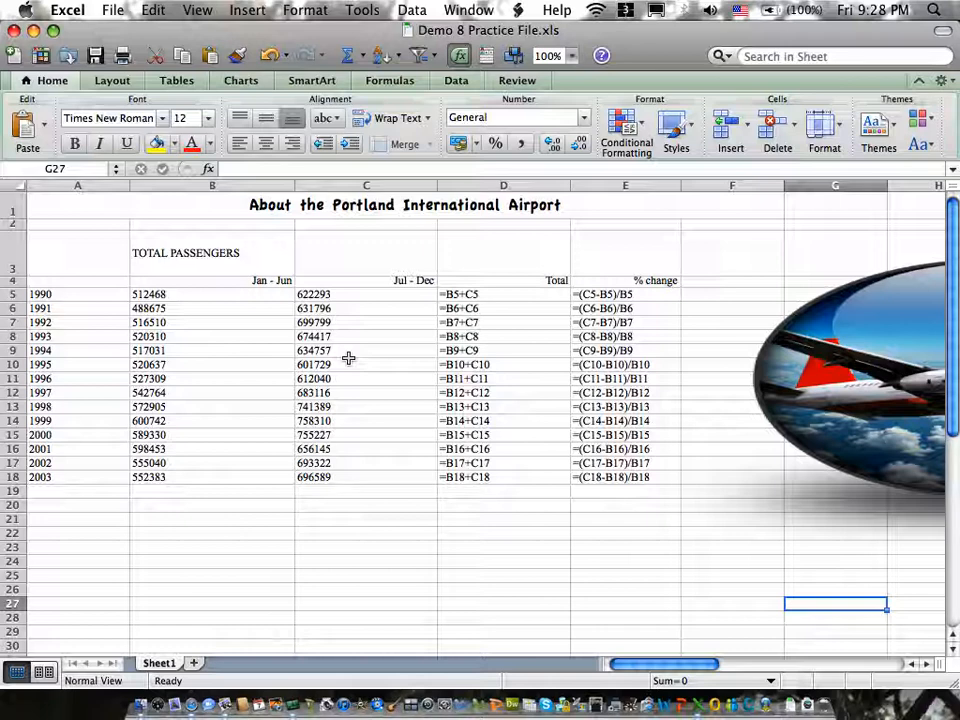
# - Toggle the worksheet between calculated values and formulas, ending with the values displayed
pyautogui.hotkey('ctrl', '`')
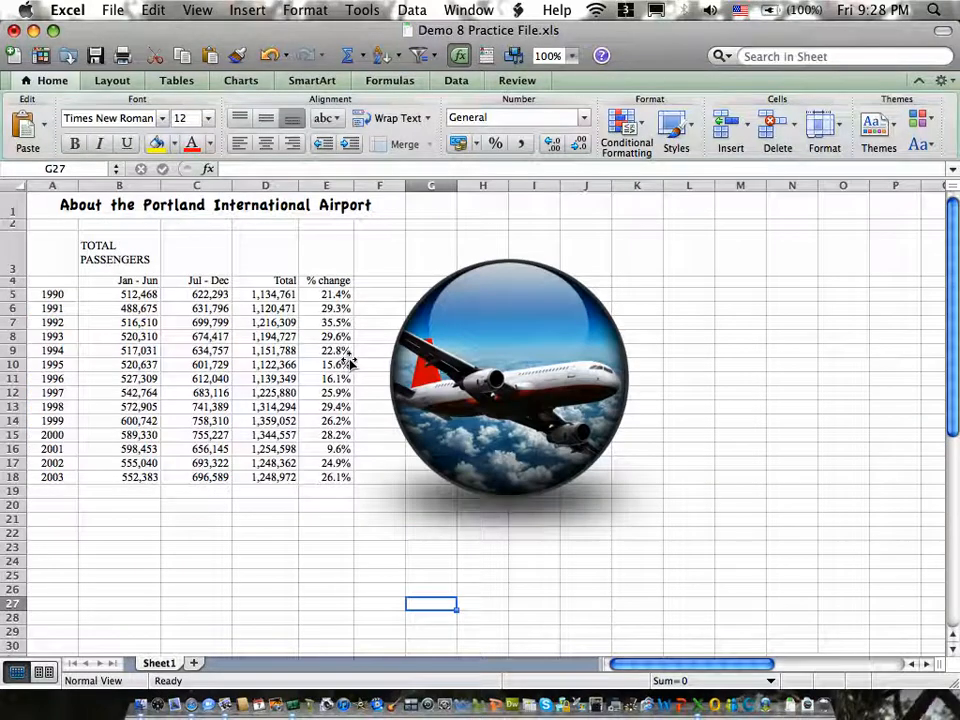
pyautogui.hotkey('ctrl', '`')
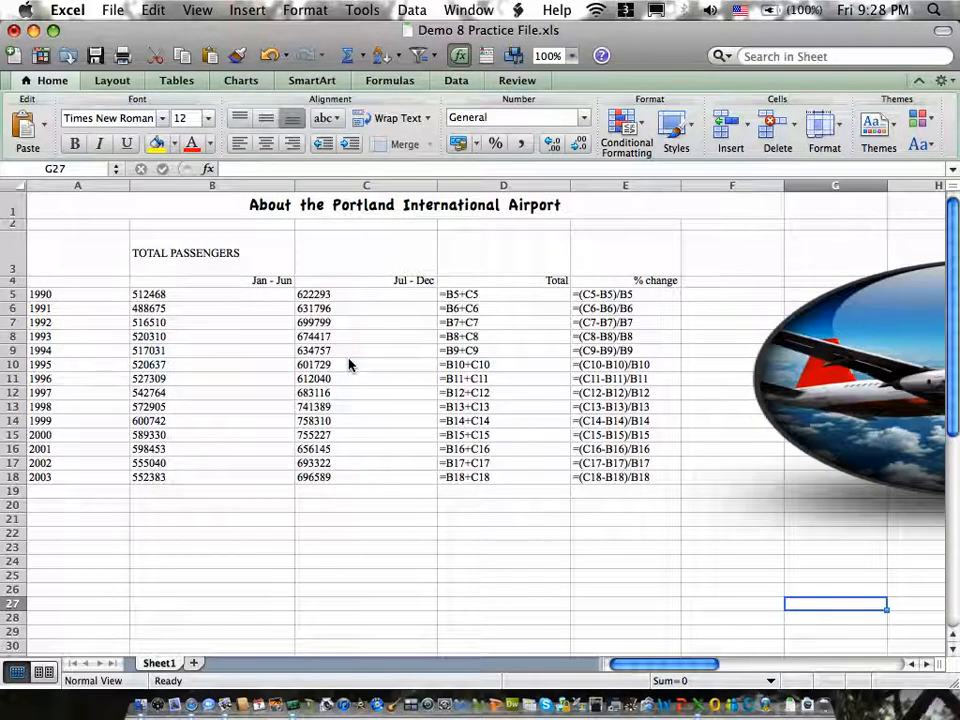
pyautogui.hotkey('ctrl', '`')
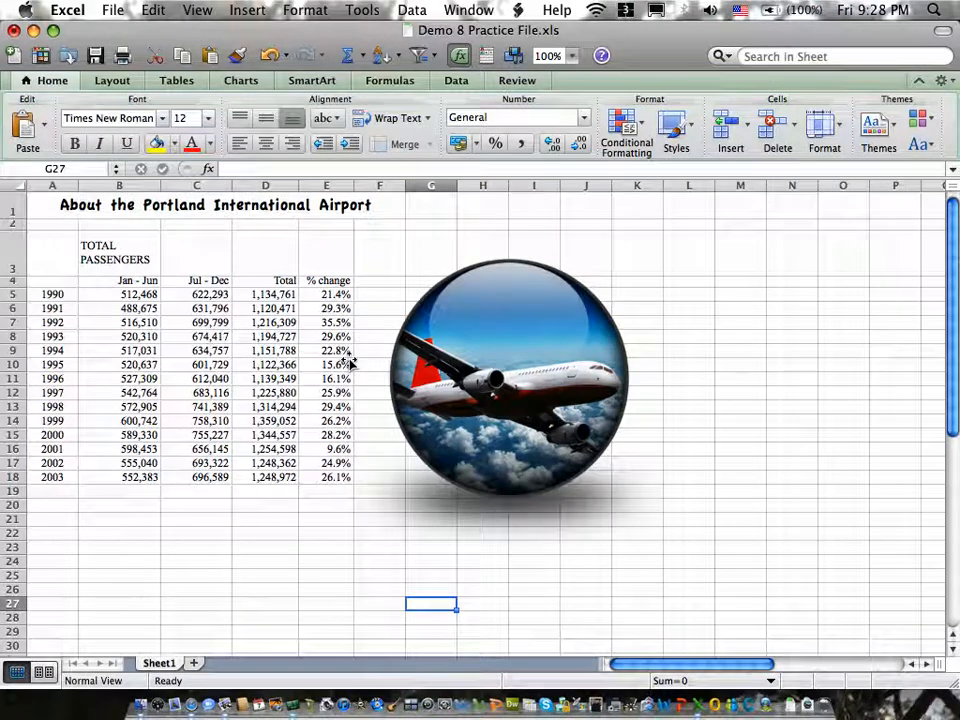